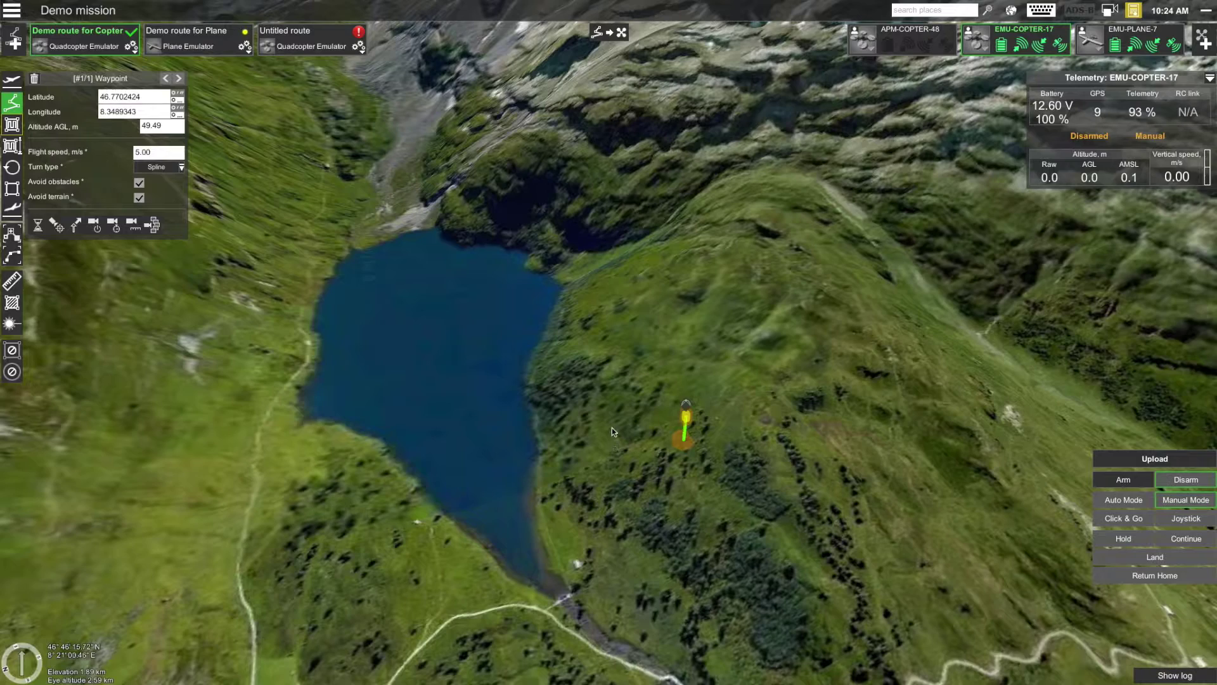
Tour the main menu's vehicle list and telemetry player, then return to the mission editor.
{"action": "scroll", "coordinate": [610, 417], "scroll_direction": "up", "scroll_amount": 2}
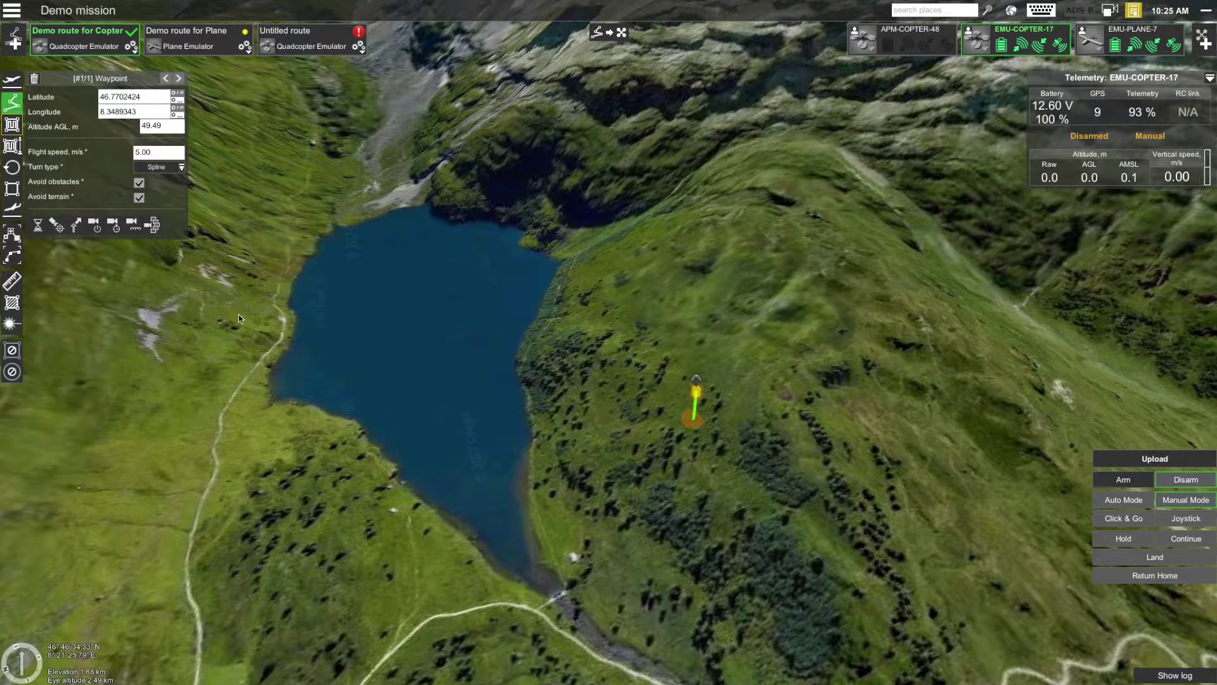
{"action": "scroll", "coordinate": [219, 323], "scroll_direction": "up", "scroll_amount": 1}
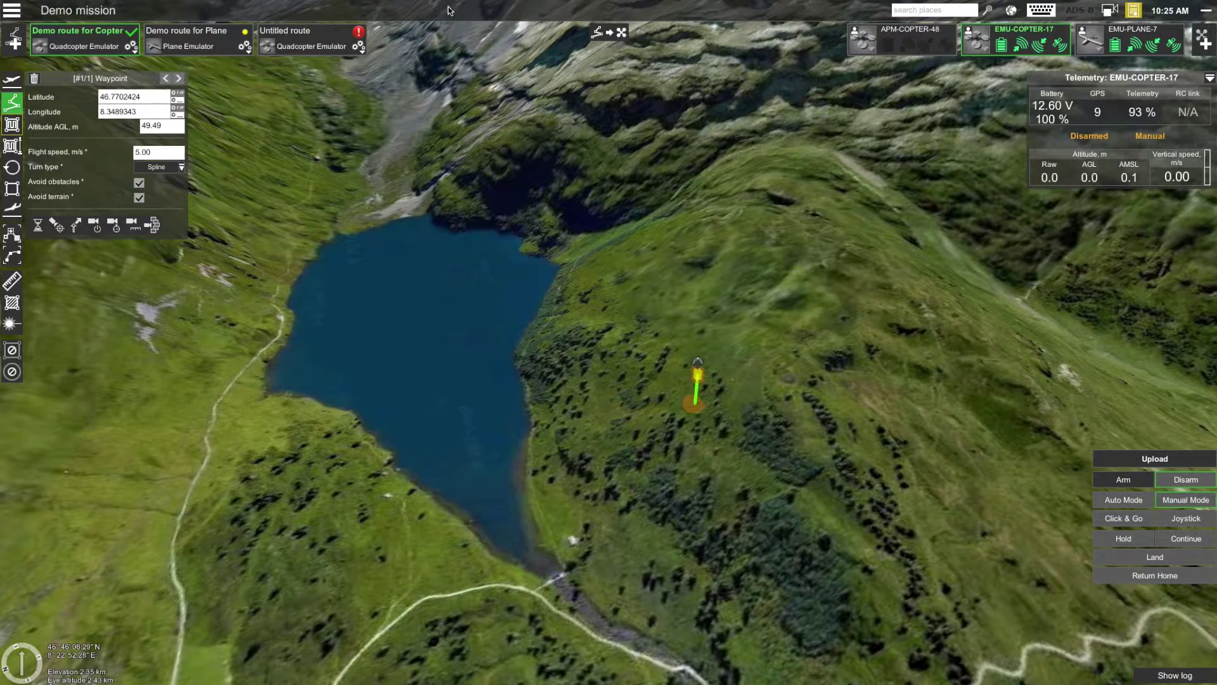
{"action": "left_click", "coordinate": [11, 13]}
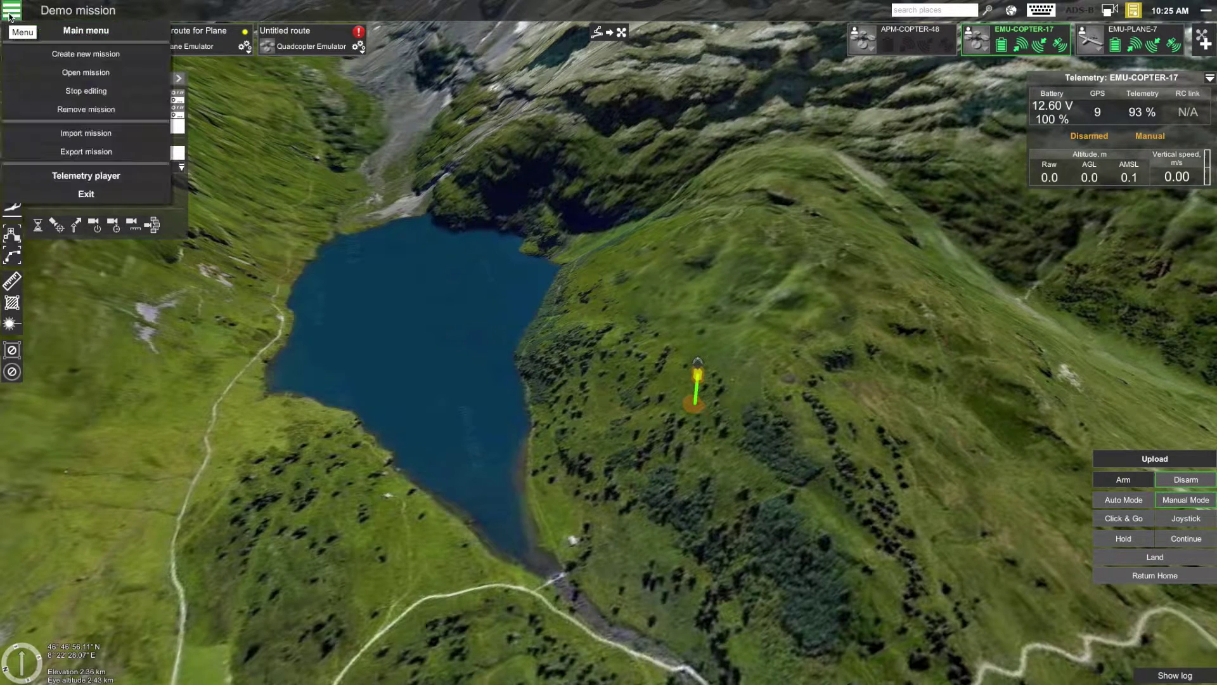
{"action": "left_click", "coordinate": [52, 32]}
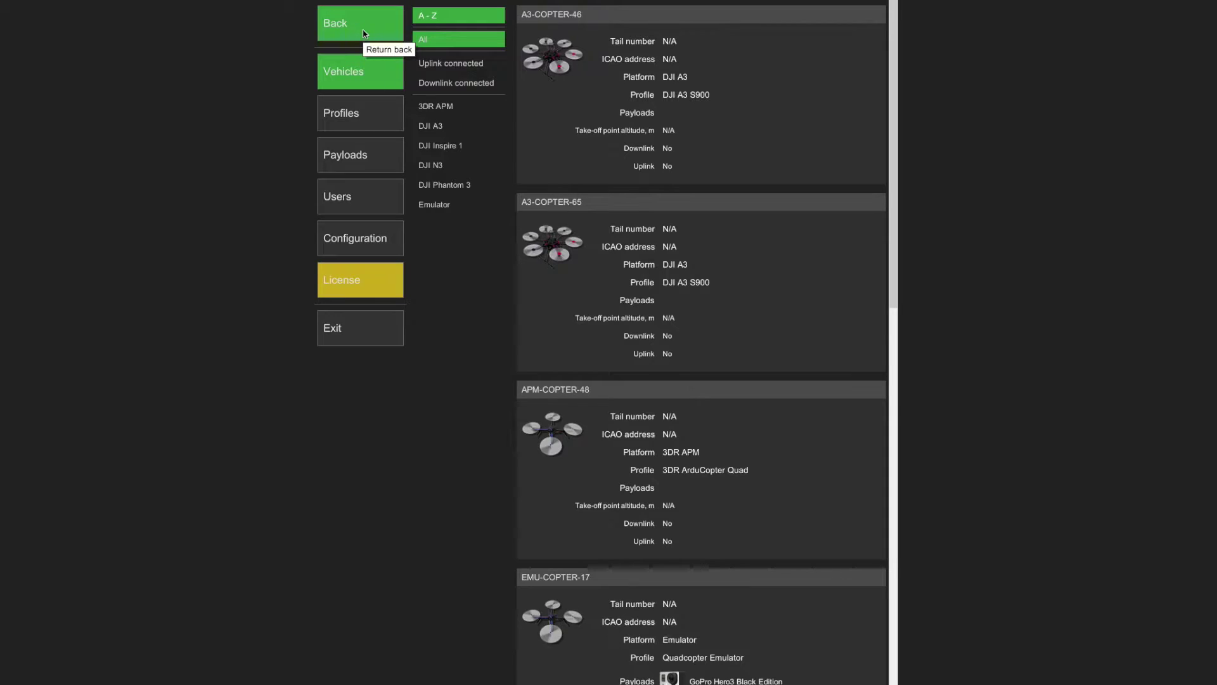
{"action": "key", "text": "Escape"}
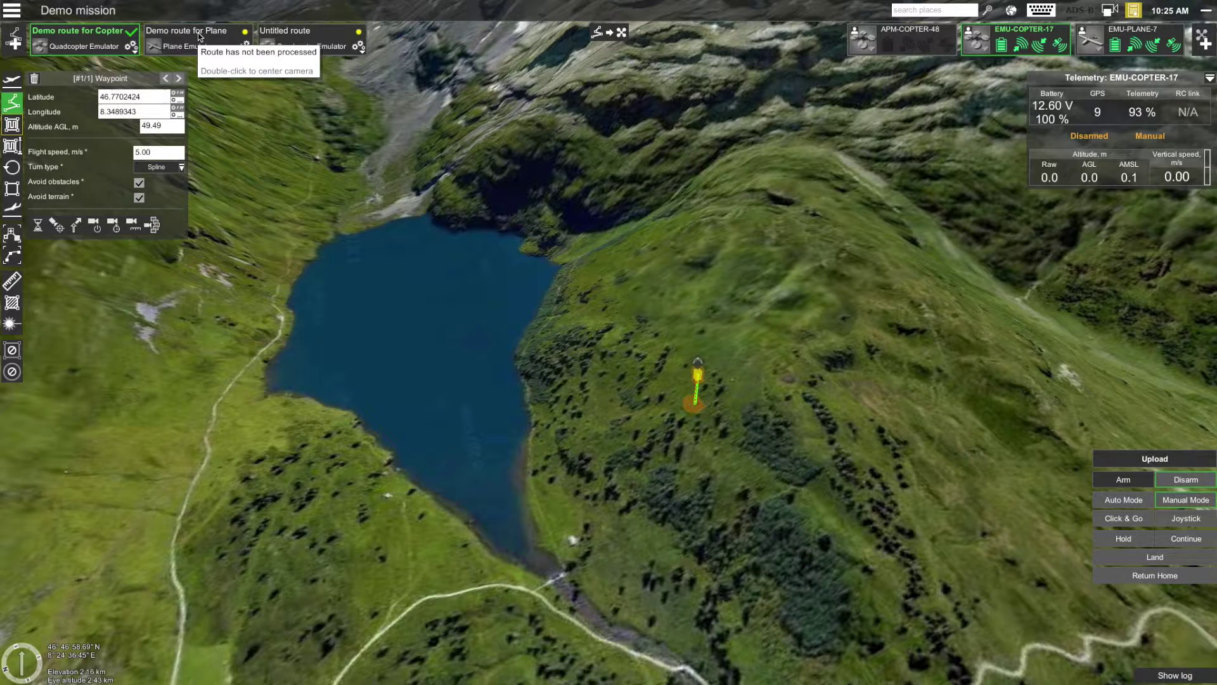
{"action": "left_click", "coordinate": [12, 11]}
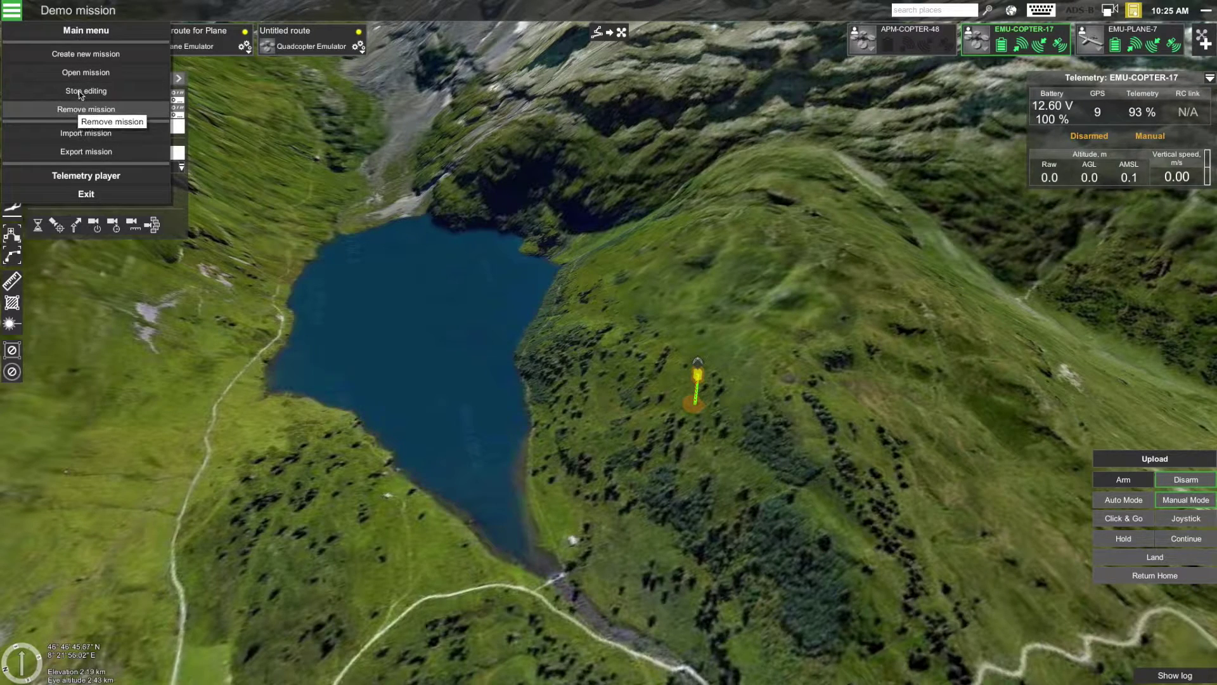
{"action": "left_click", "coordinate": [82, 175]}
{"action": "left_click", "coordinate": [11, 10]}
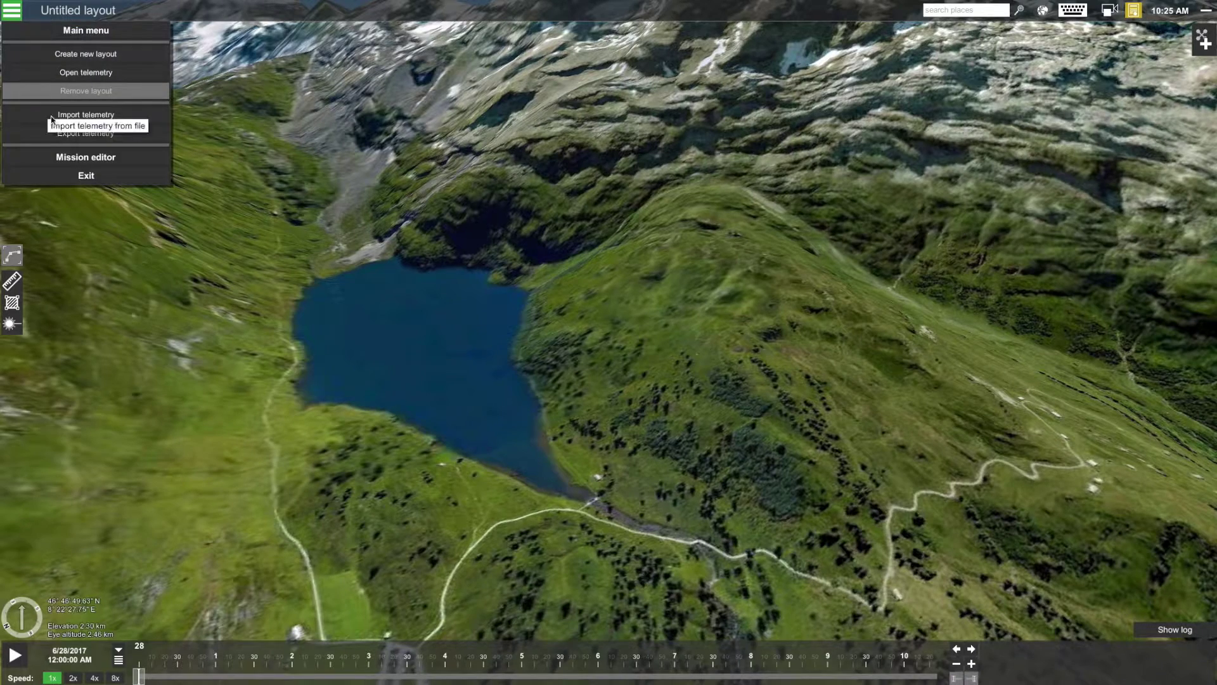
{"action": "left_click", "coordinate": [65, 158]}
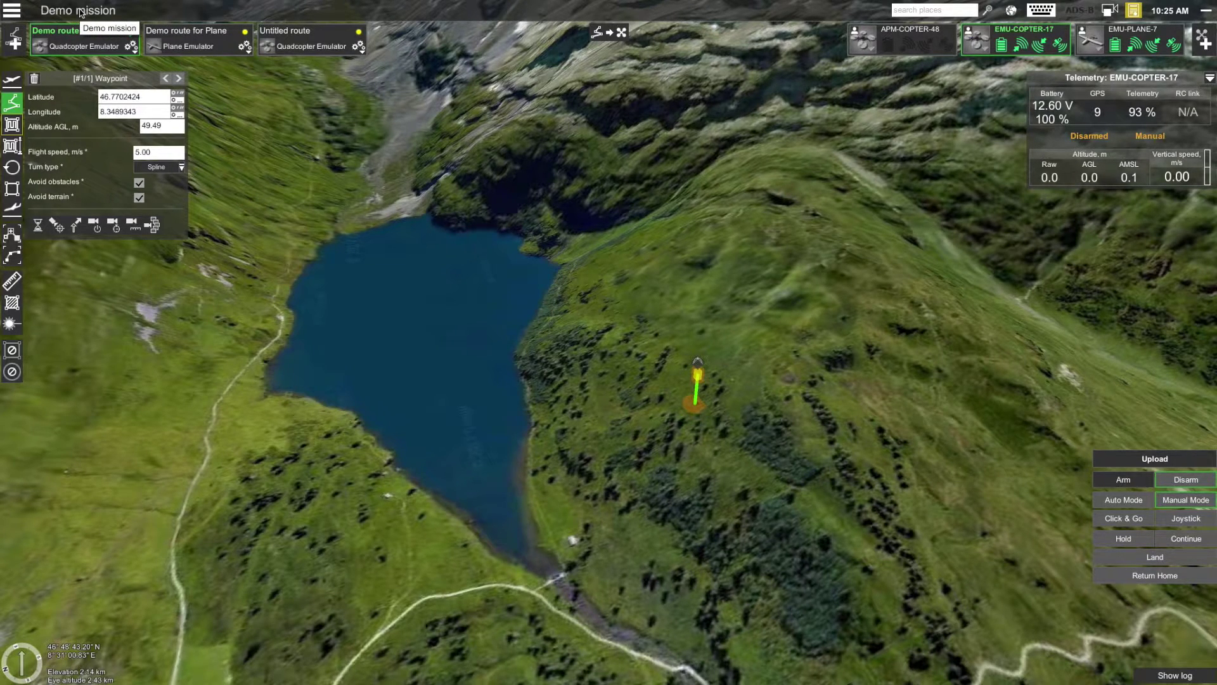
Keep the Demo mission name unchanged, search places for 'austria', and show the map options.
{"action": "left_click", "coordinate": [80, 12]}
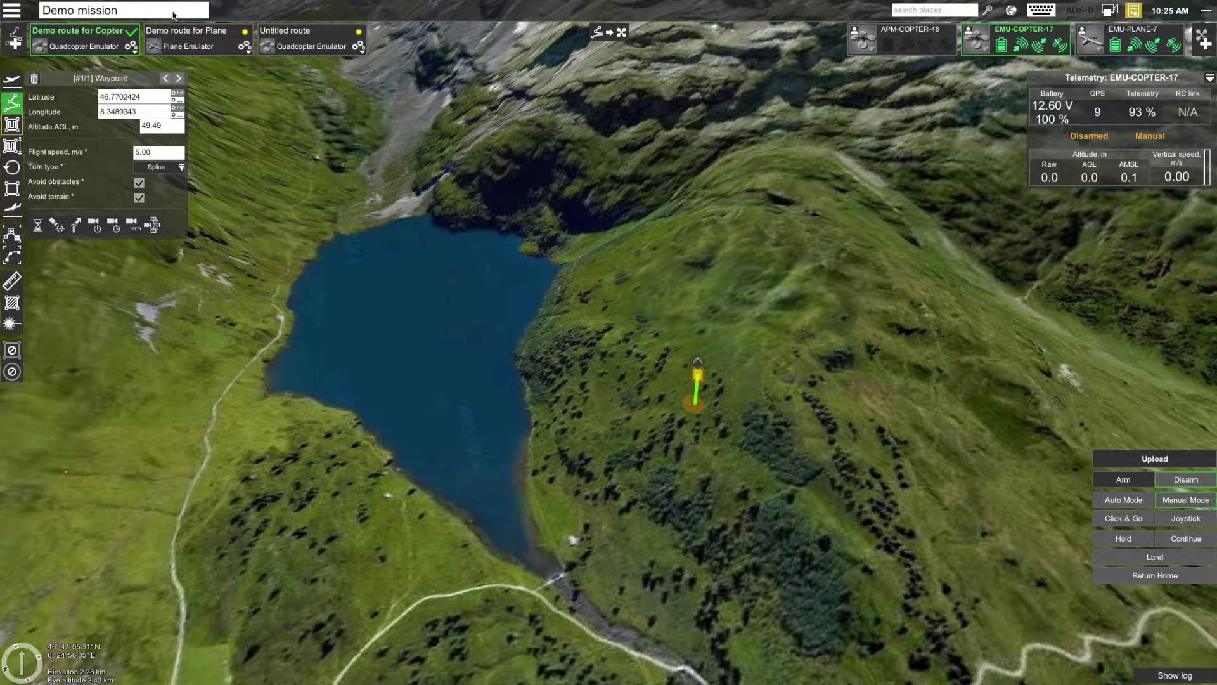
{"action": "left_click", "coordinate": [215, 13]}
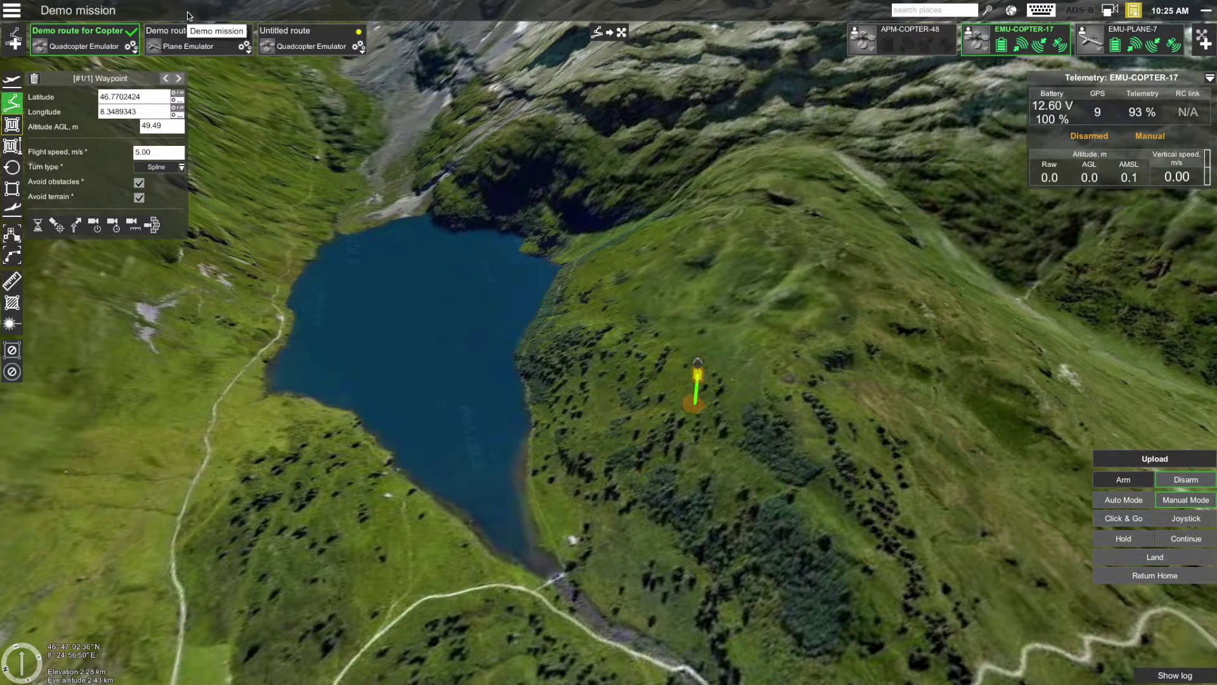
{"action": "left_click", "coordinate": [933, 11]}
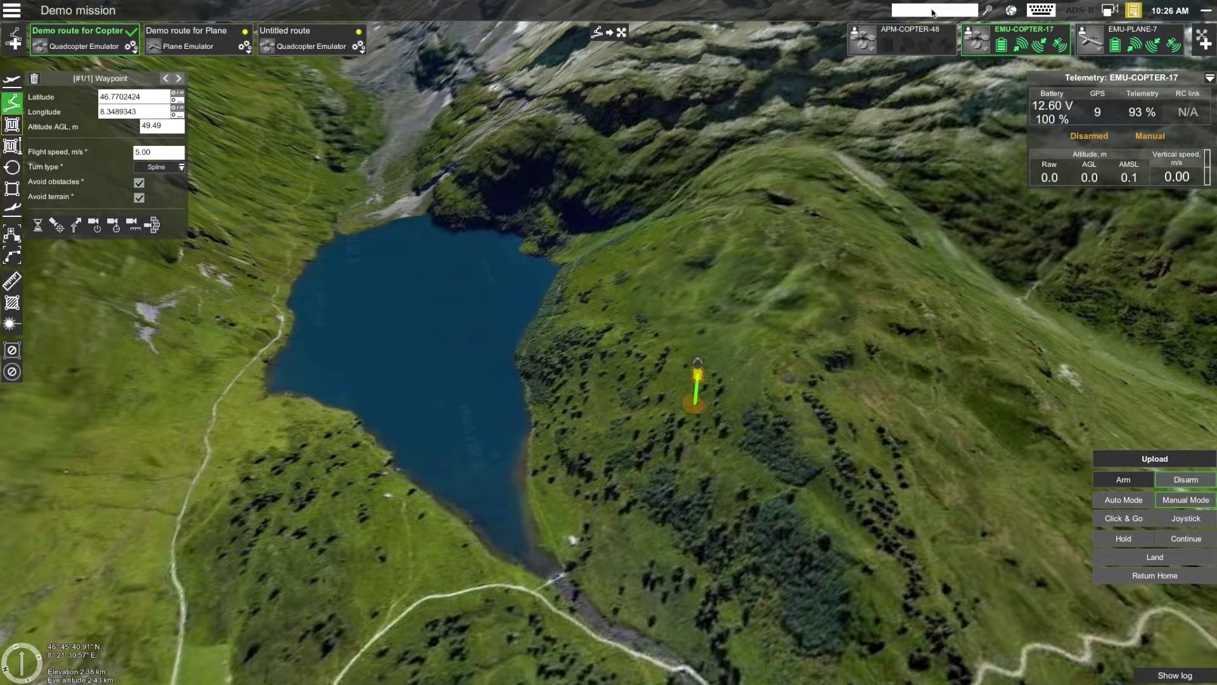
{"action": "type", "text": "austria"}
{"action": "key", "text": "Return"}
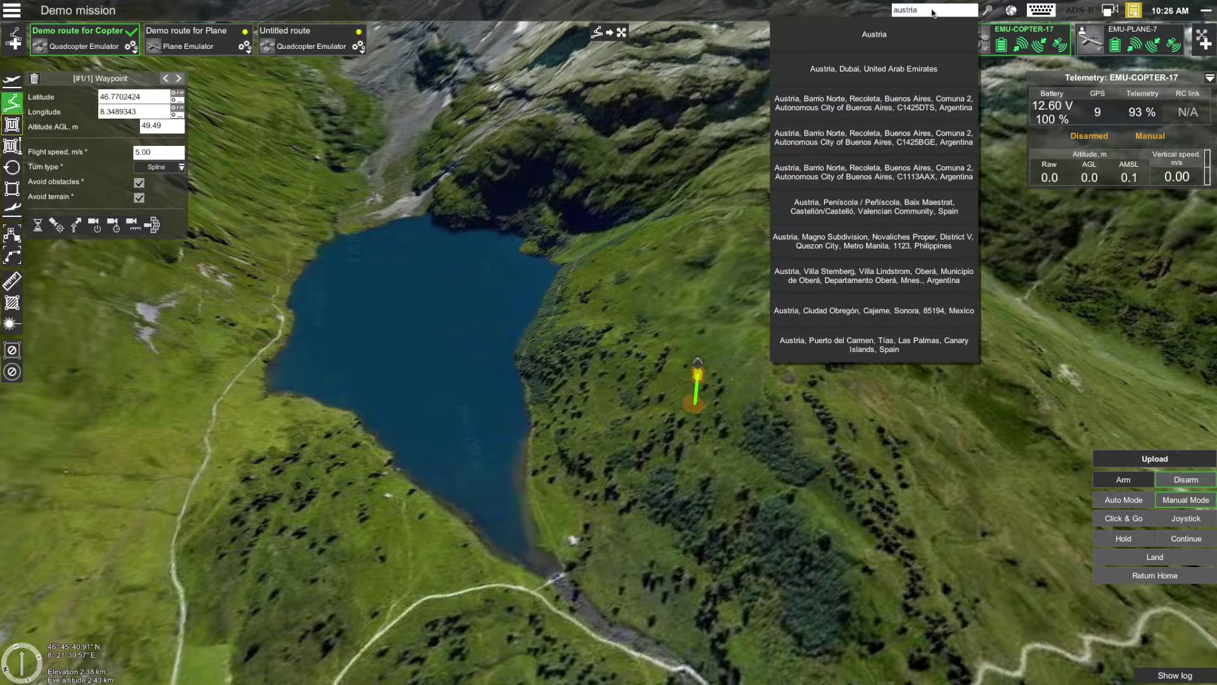
{"action": "left_click", "coordinate": [1013, 11]}
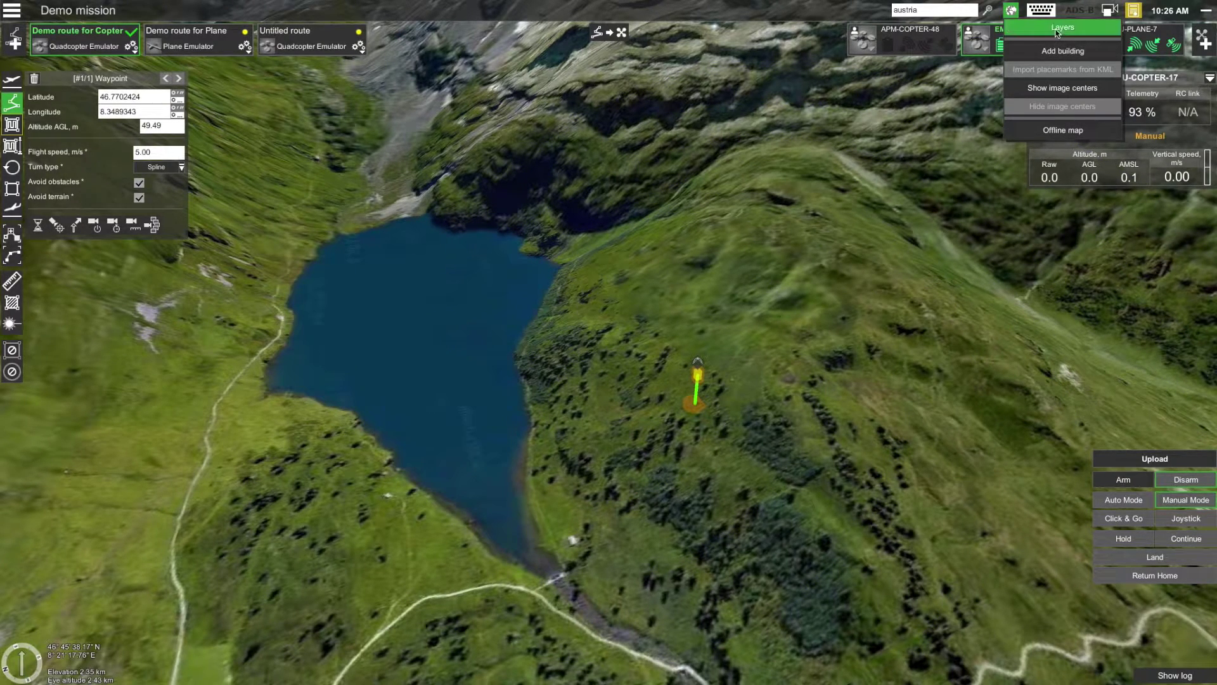
Check the Map layers settings and close them, then hide and restore the interface panels.
{"action": "left_click", "coordinate": [1057, 28]}
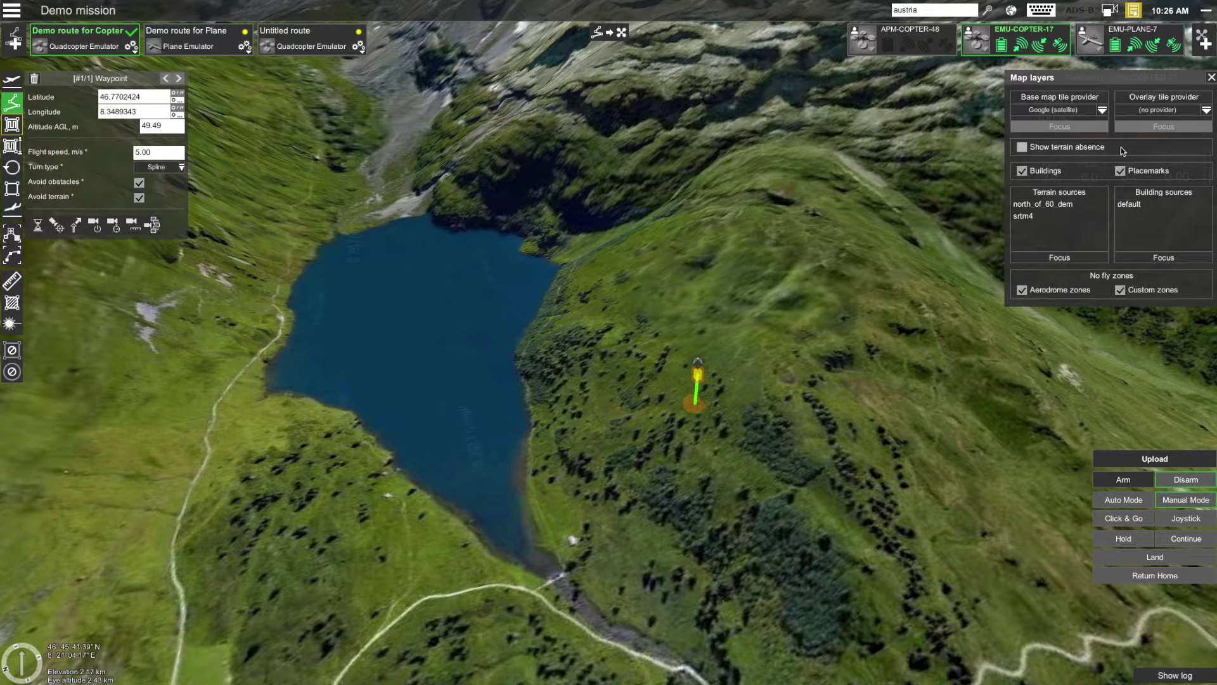
{"action": "left_click", "coordinate": [1211, 77]}
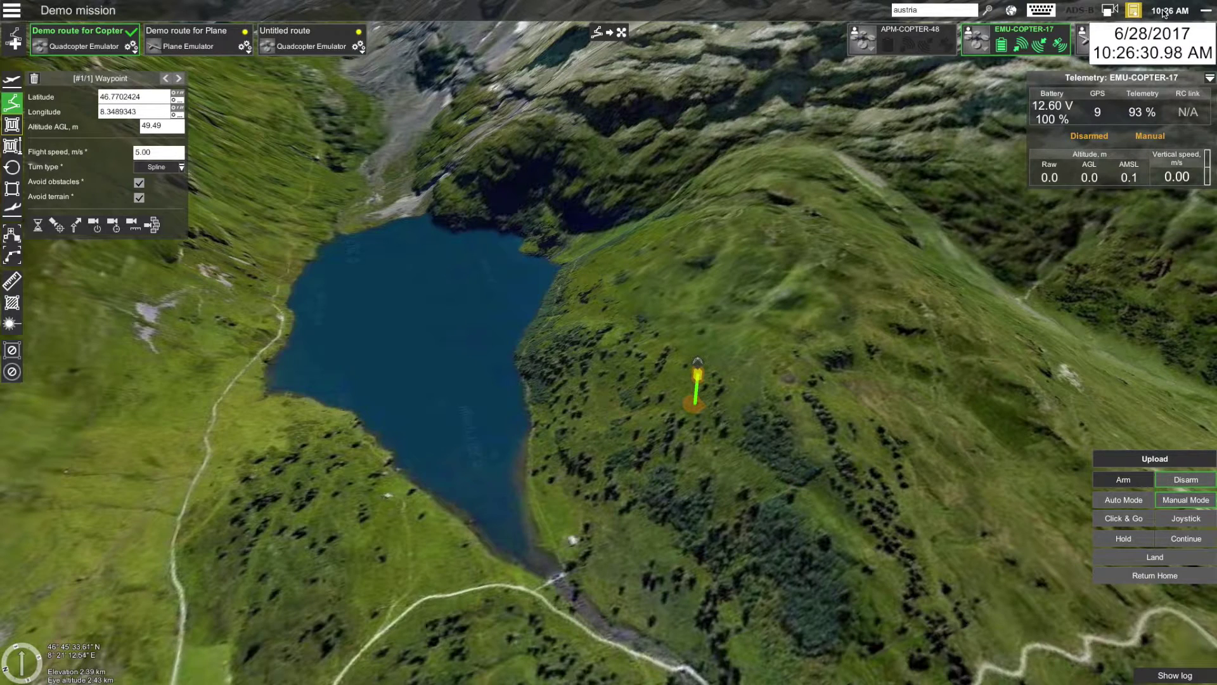
{"action": "left_click", "coordinate": [1206, 11]}
{"action": "left_click", "coordinate": [1207, 10]}
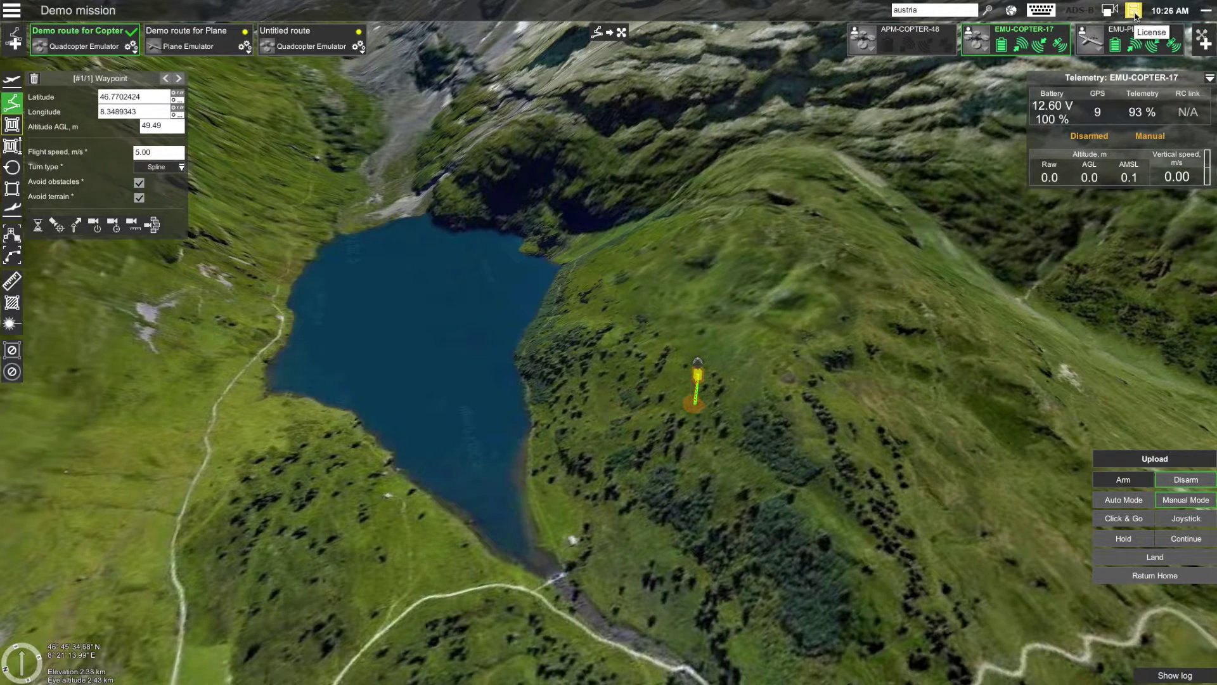
{"action": "left_click", "coordinate": [1135, 12]}
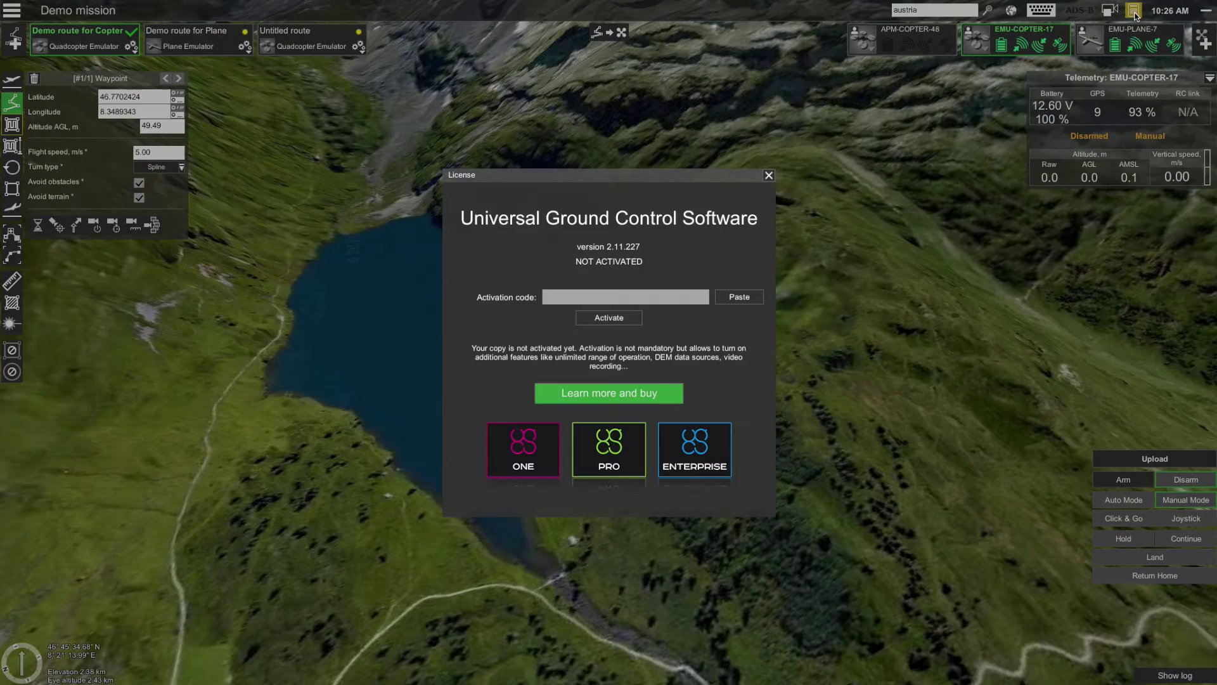
{"action": "left_click", "coordinate": [656, 299]}
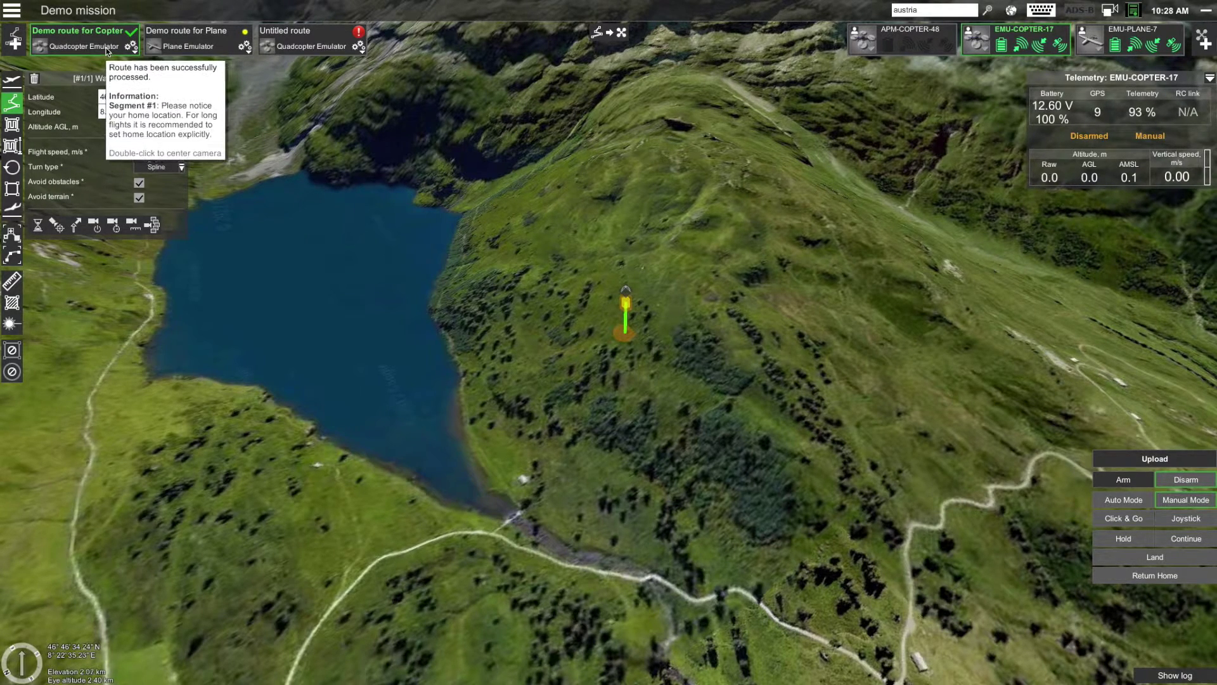
{"action": "mouse_move", "coordinate": [314, 51]}
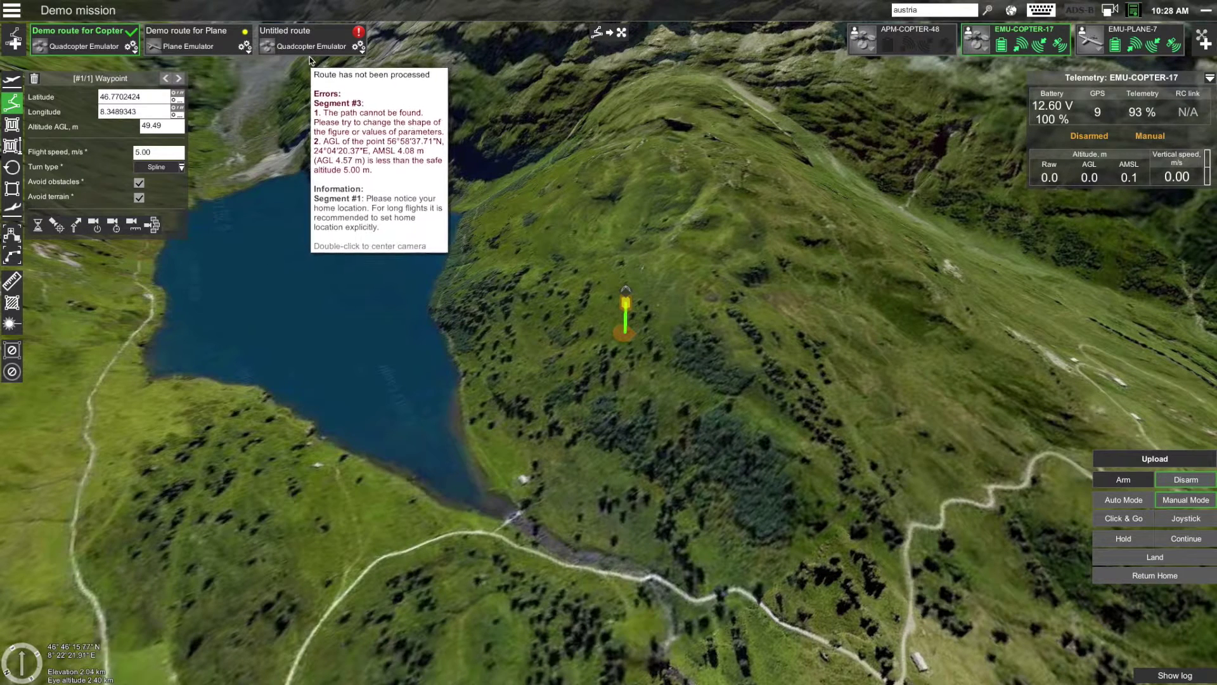
{"action": "mouse_move", "coordinate": [134, 37]}
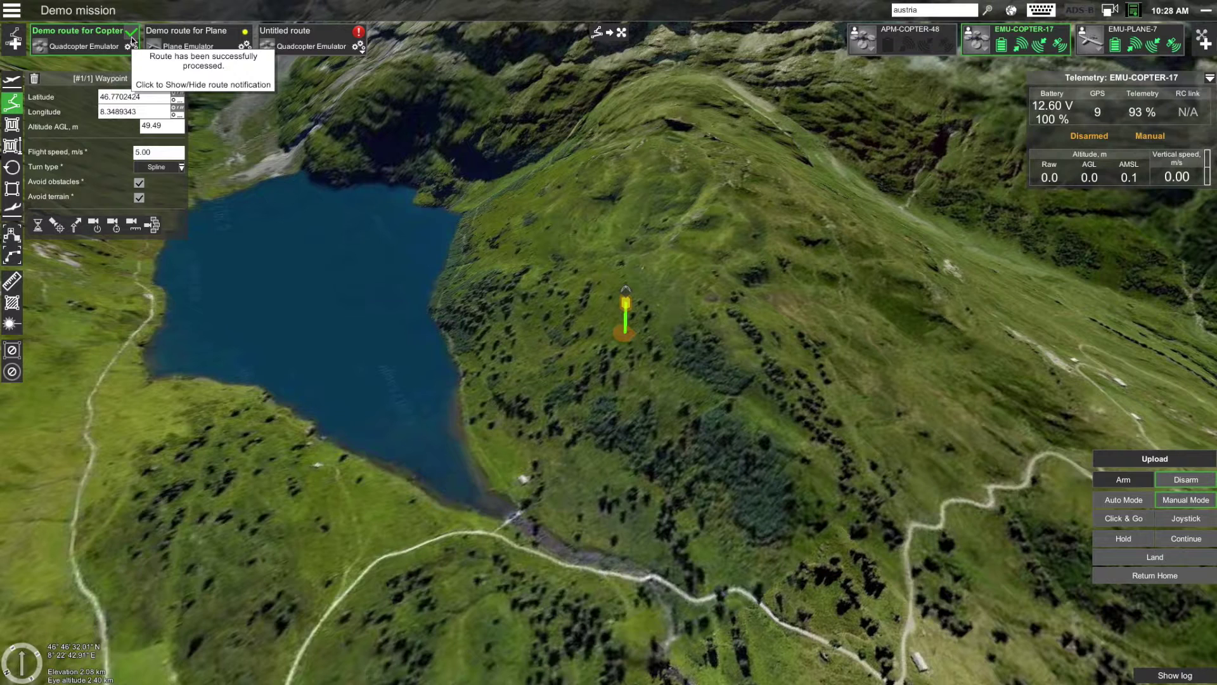
{"action": "mouse_move", "coordinate": [243, 33]}
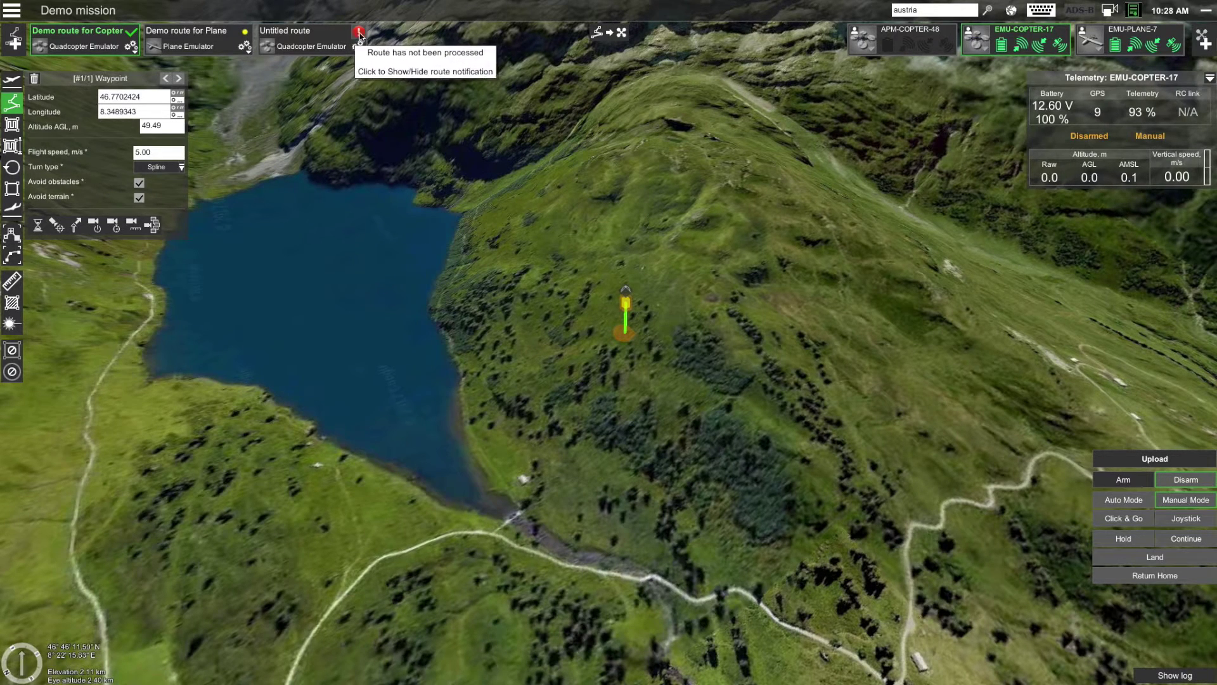
{"action": "mouse_move", "coordinate": [343, 37]}
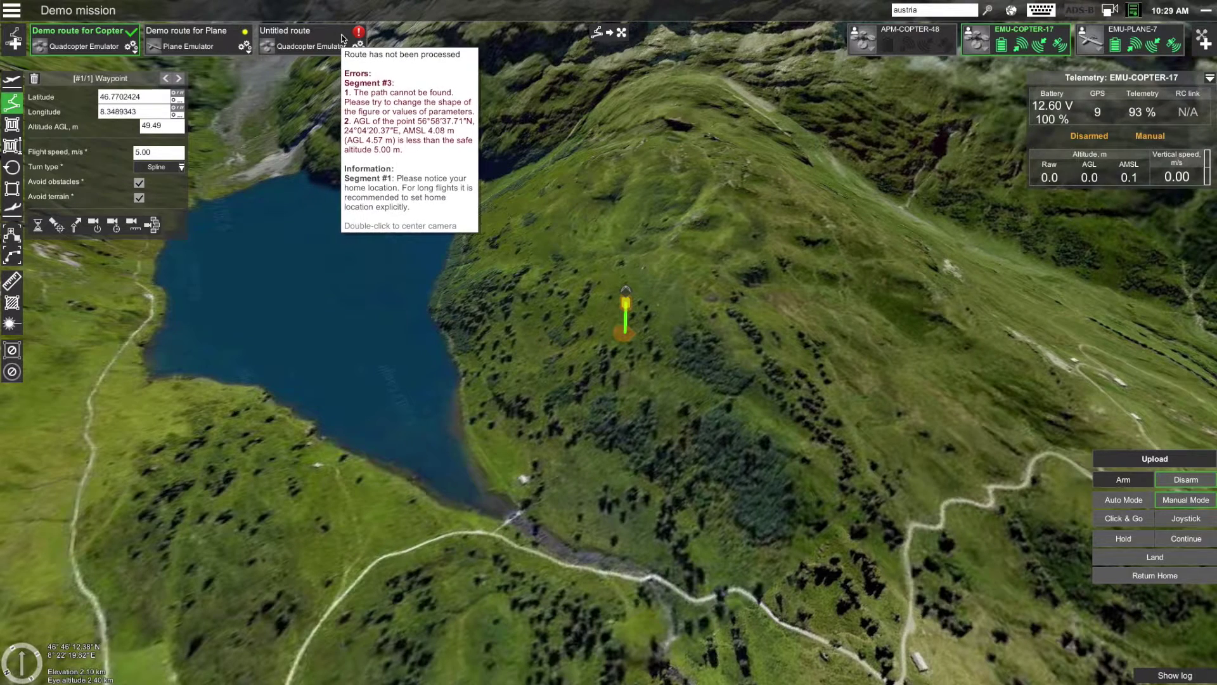
Cancel a new route, check Demo route for Copter's options, then centre and zoom out on it.
{"action": "left_click", "coordinate": [13, 39]}
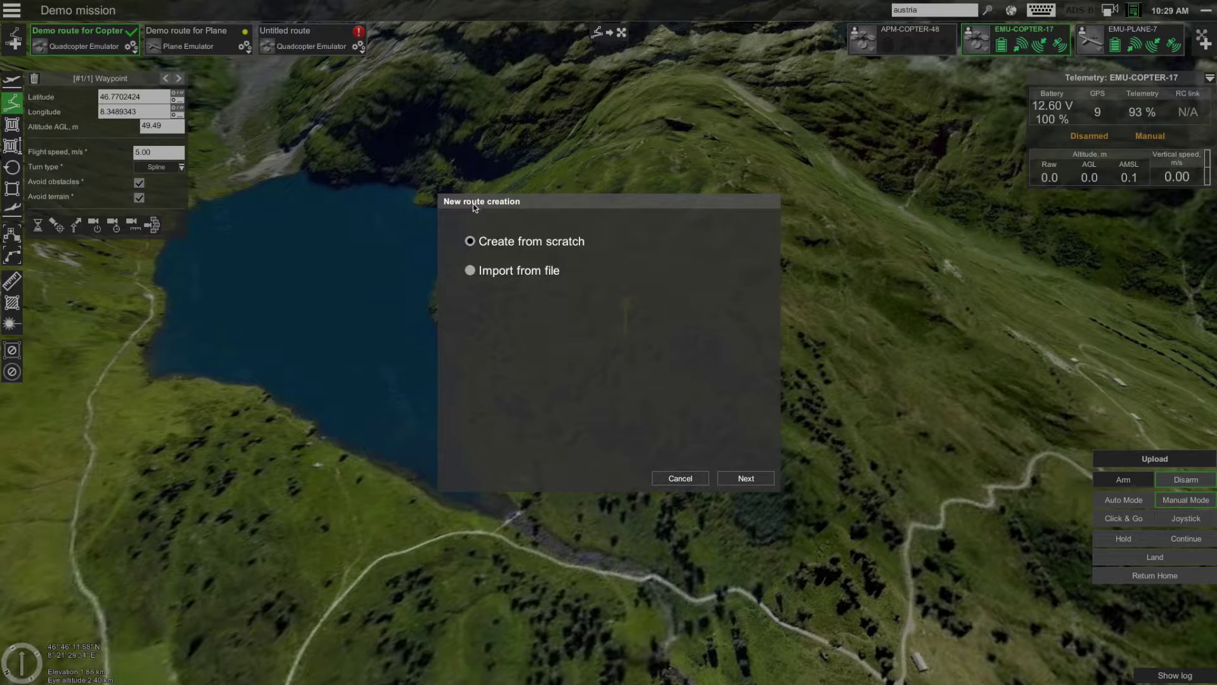
{"action": "left_click", "coordinate": [695, 478]}
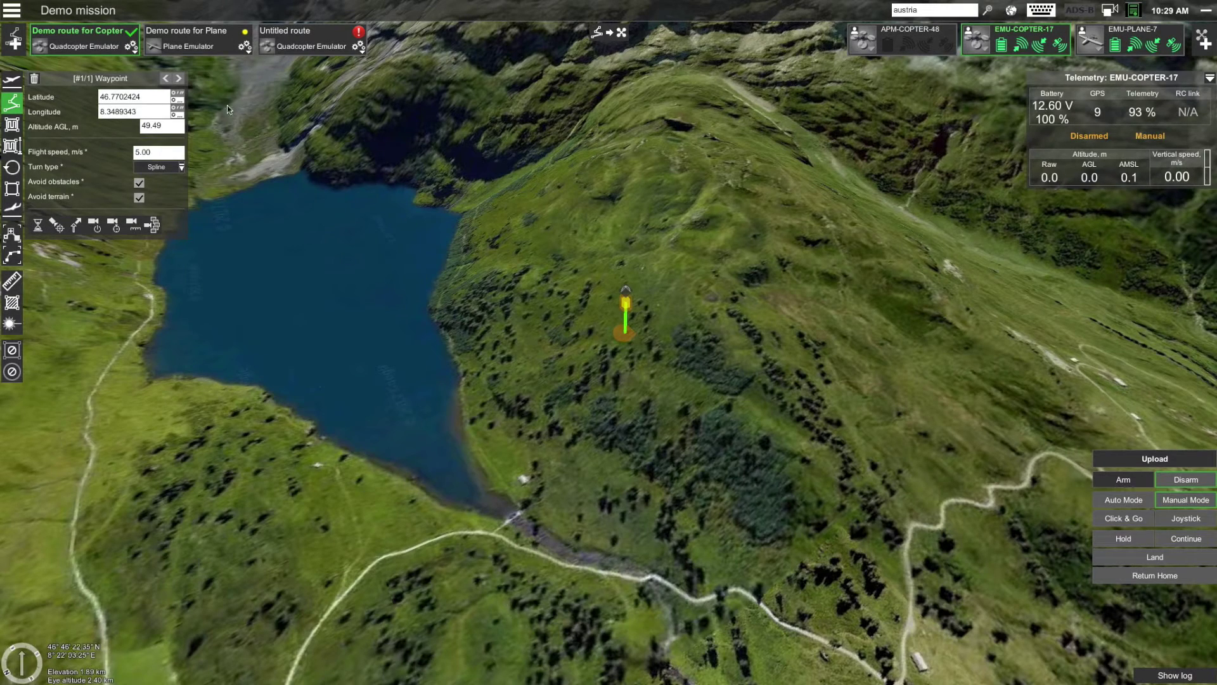
{"action": "left_click", "coordinate": [131, 46]}
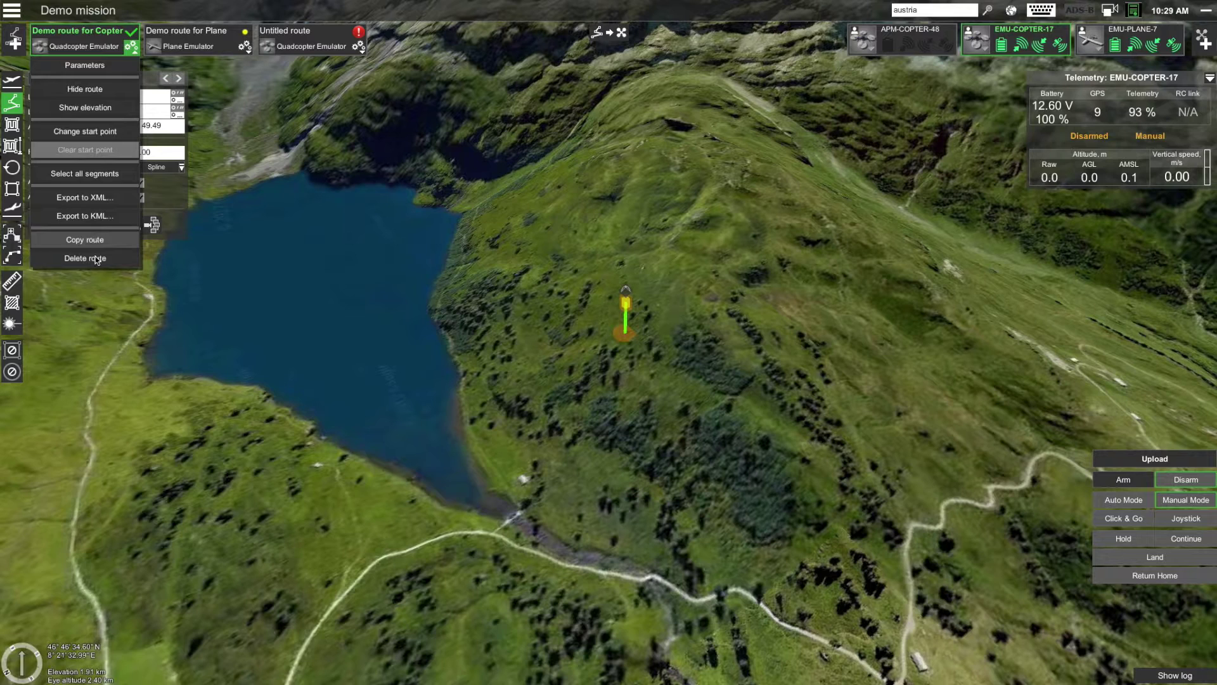
{"action": "left_click", "coordinate": [131, 48]}
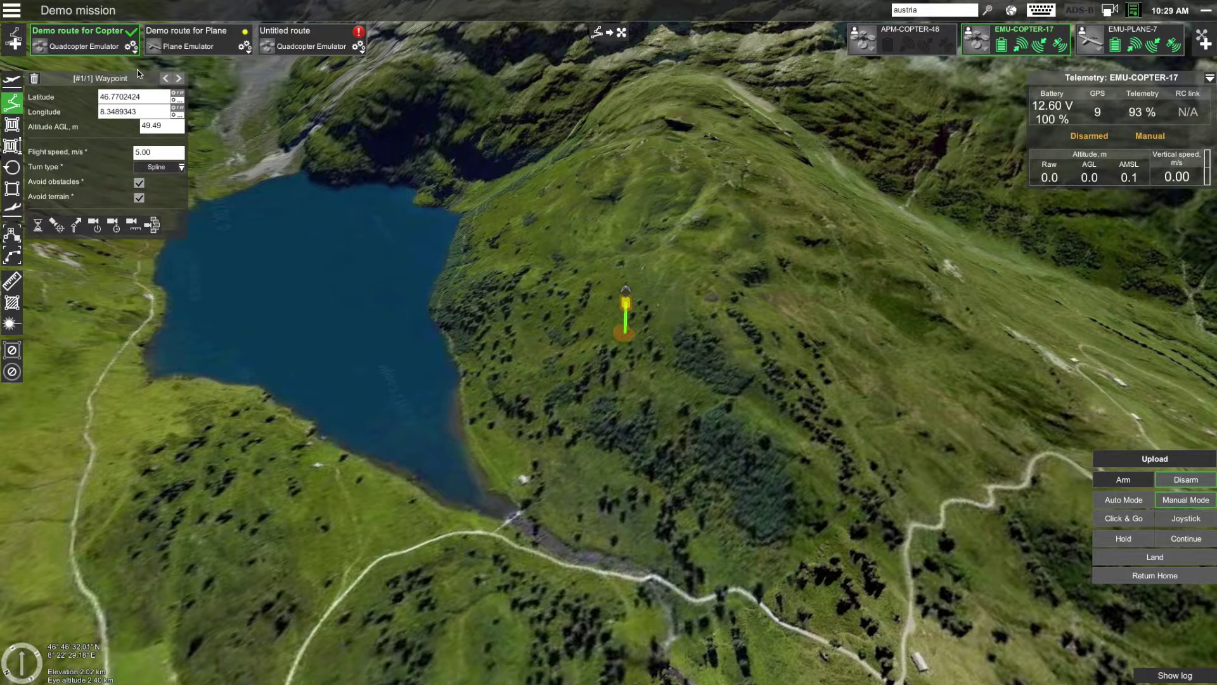
{"action": "double_click", "coordinate": [102, 32]}
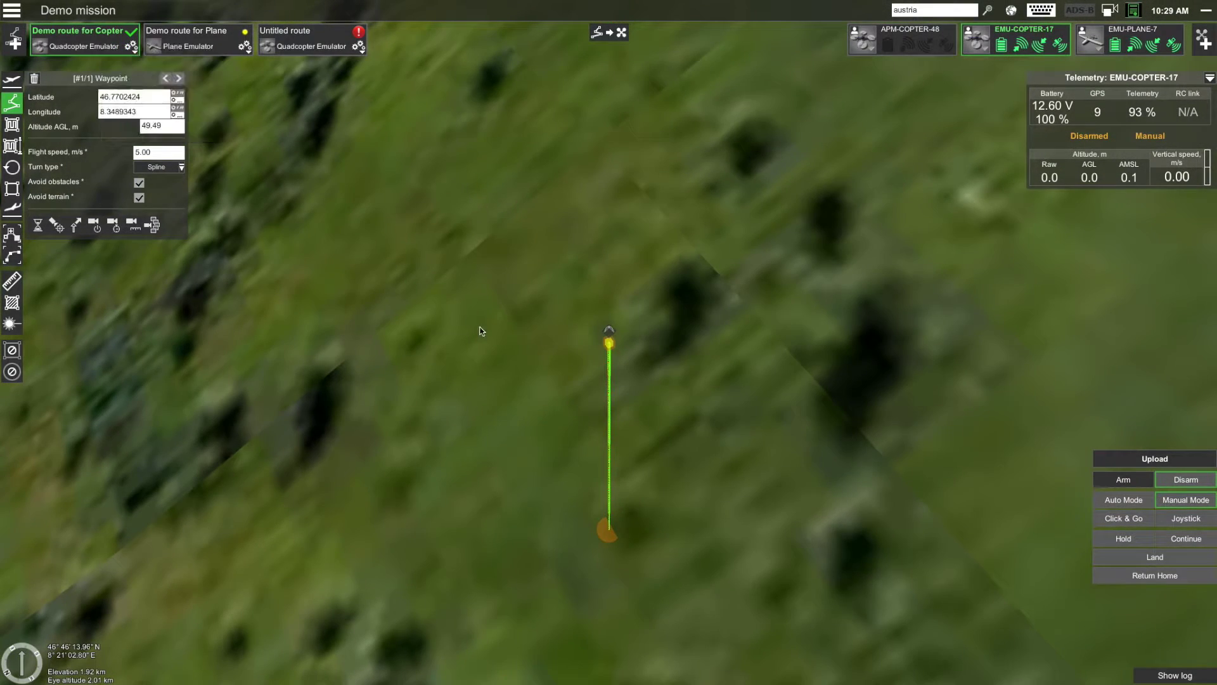
{"action": "scroll", "coordinate": [480, 331], "scroll_direction": "down", "scroll_amount": 3}
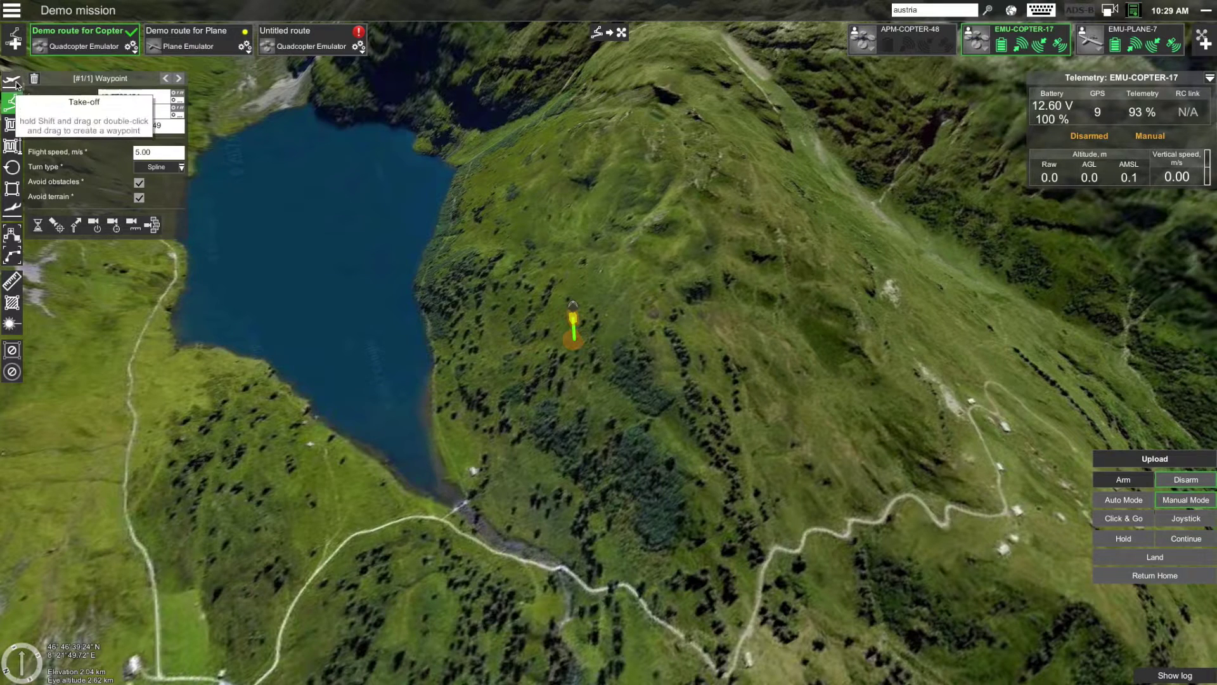
Step through the Take-off, Waypoint, Photogrammetry, Area scan, Circle, Perimeter and Landing tools.
{"action": "left_click", "coordinate": [12, 79]}
{"action": "left_click", "coordinate": [12, 103]}
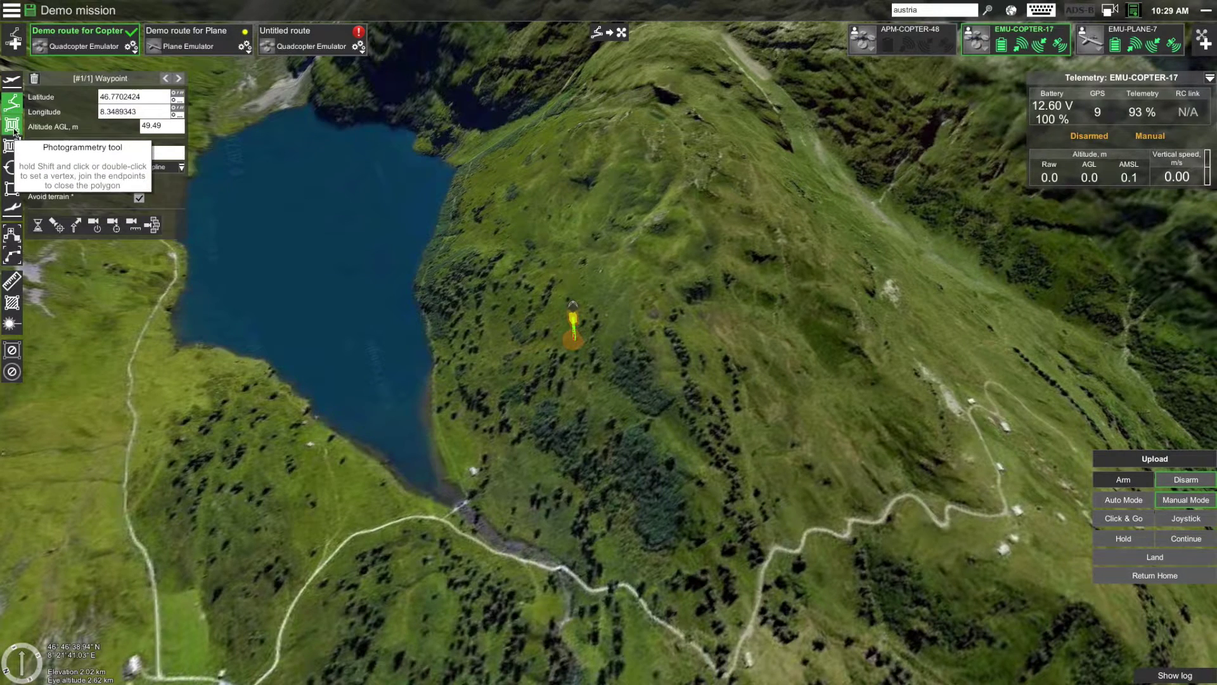
{"action": "left_click", "coordinate": [12, 125]}
{"action": "left_click", "coordinate": [13, 147]}
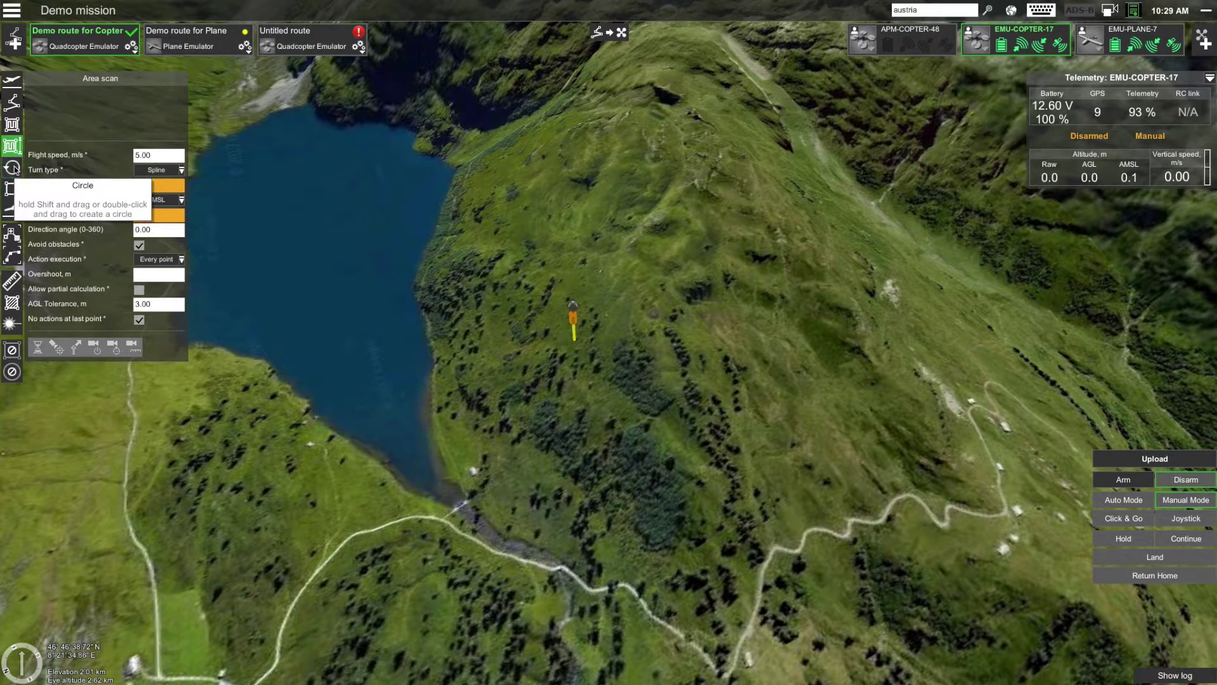
{"action": "left_click", "coordinate": [12, 170]}
{"action": "left_click", "coordinate": [12, 188]}
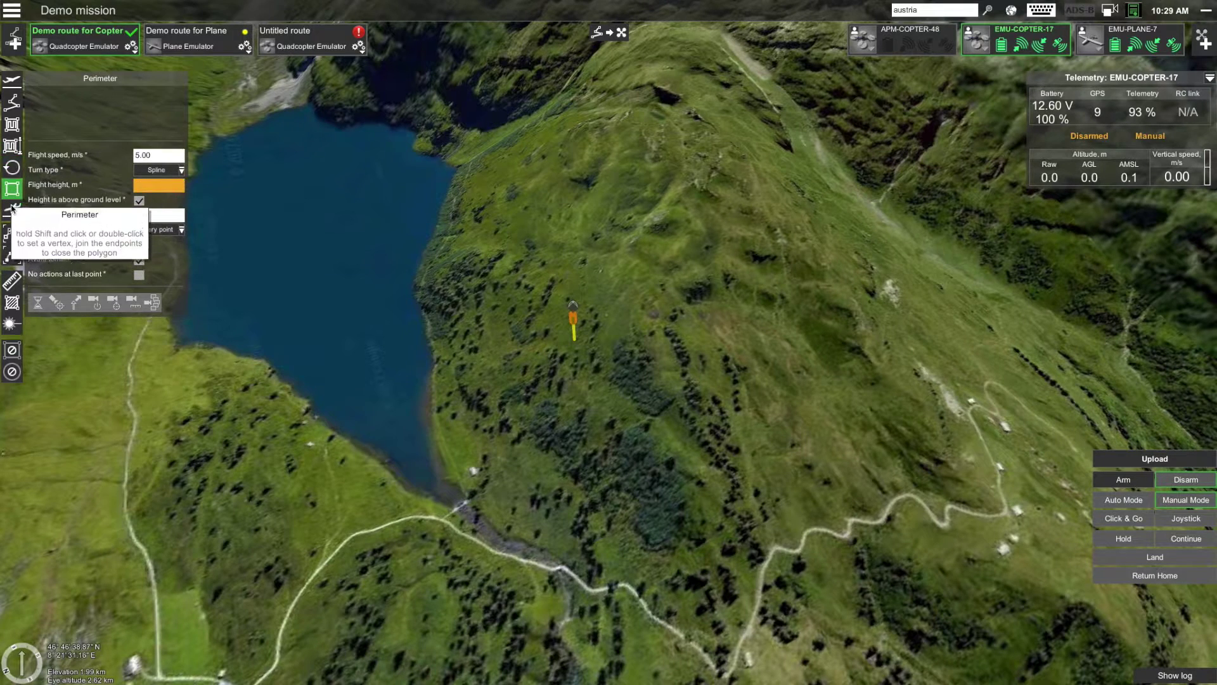
{"action": "left_click", "coordinate": [12, 209]}
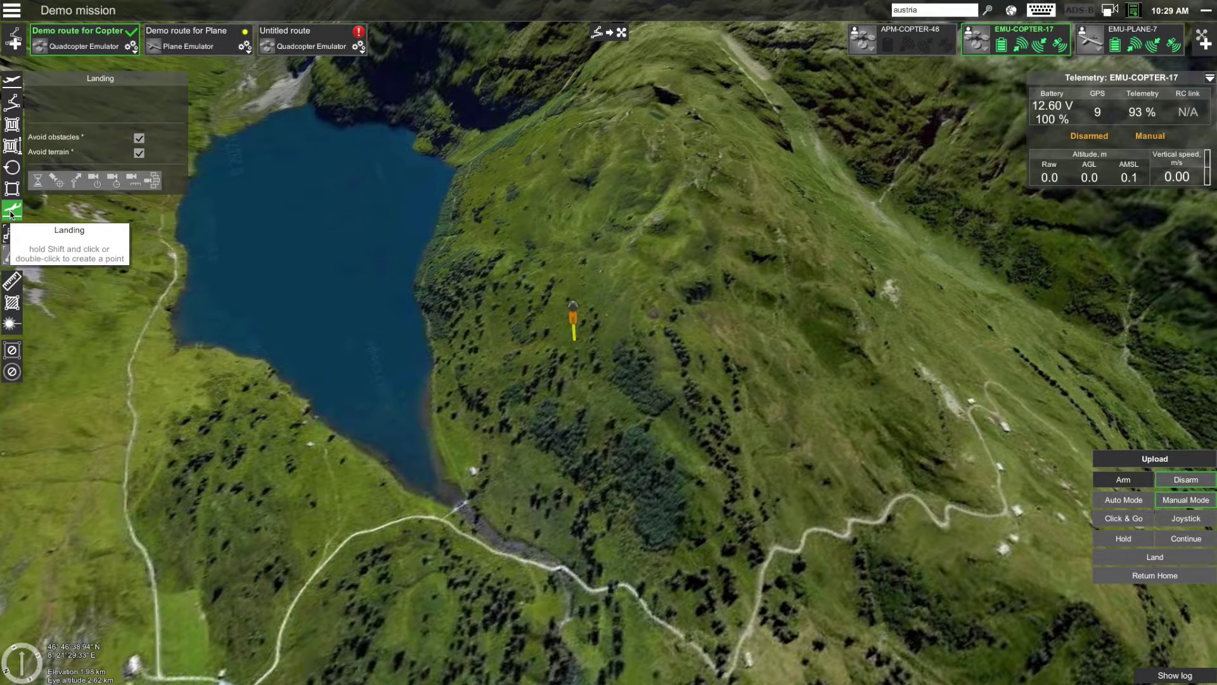
Preview the Circle and Area scan route settings, then return to the Waypoint tool.
{"action": "left_click", "coordinate": [14, 169]}
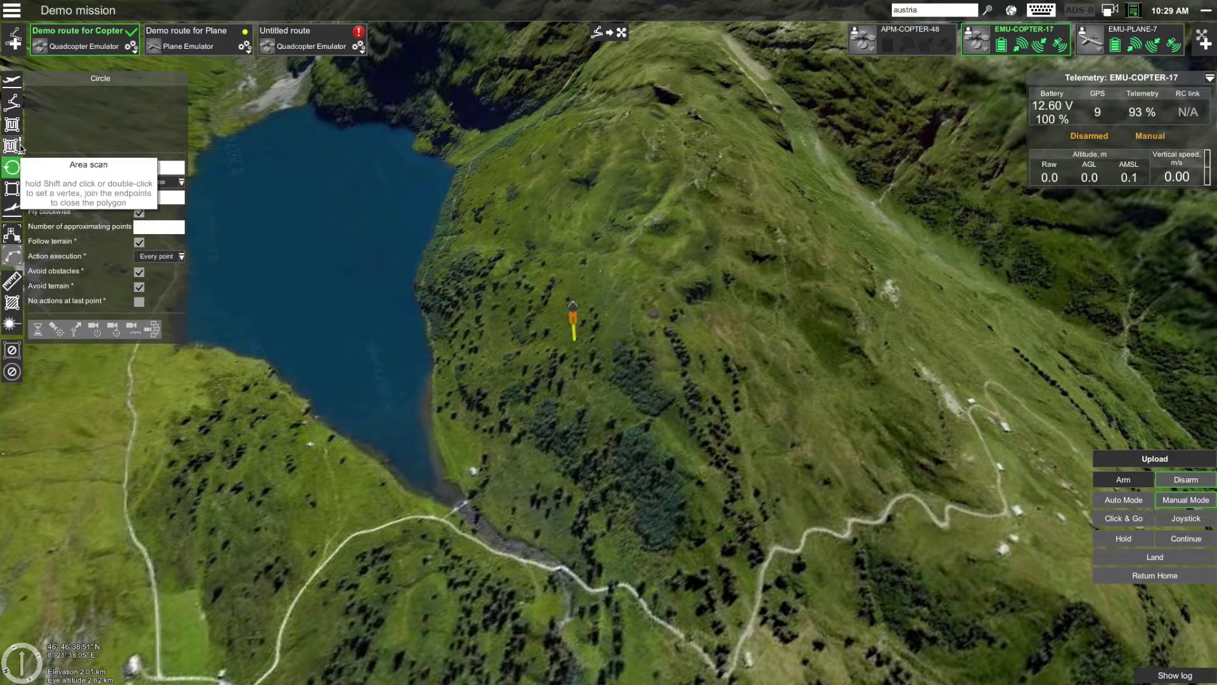
{"action": "left_click", "coordinate": [13, 143]}
{"action": "left_click", "coordinate": [12, 102]}
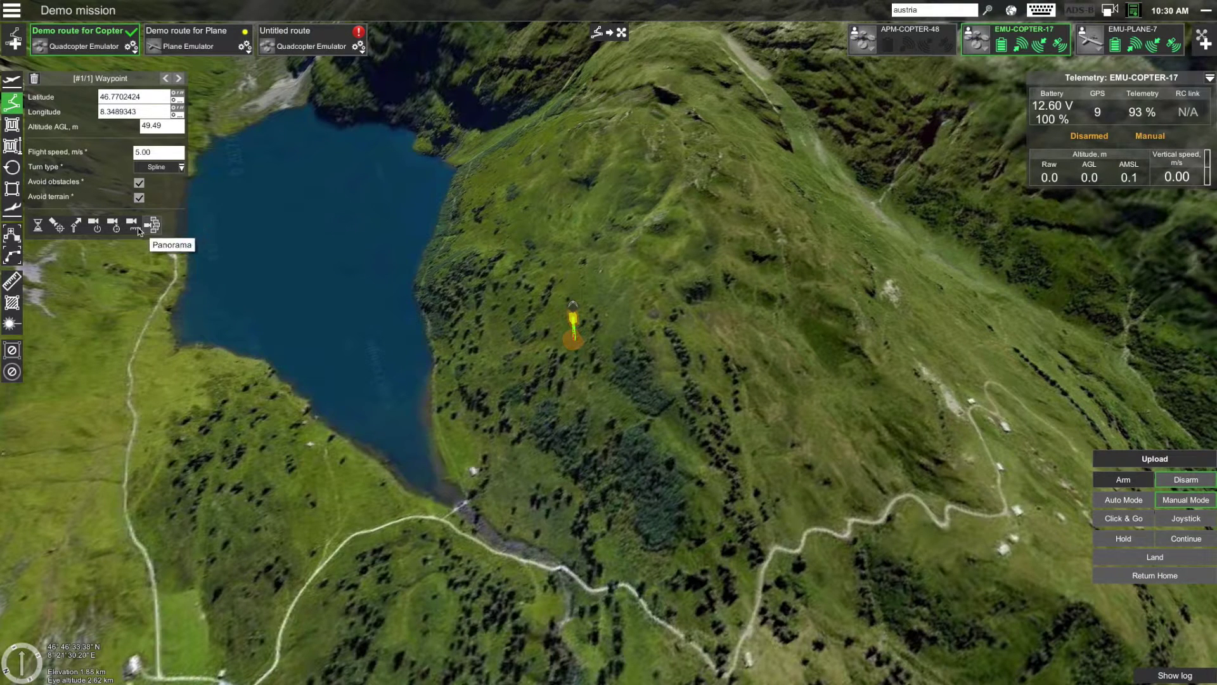
Add waypoints downhill to the lake's south shore and east, shortening the last leg.
{"action": "left_click", "coordinate": [56, 224]}
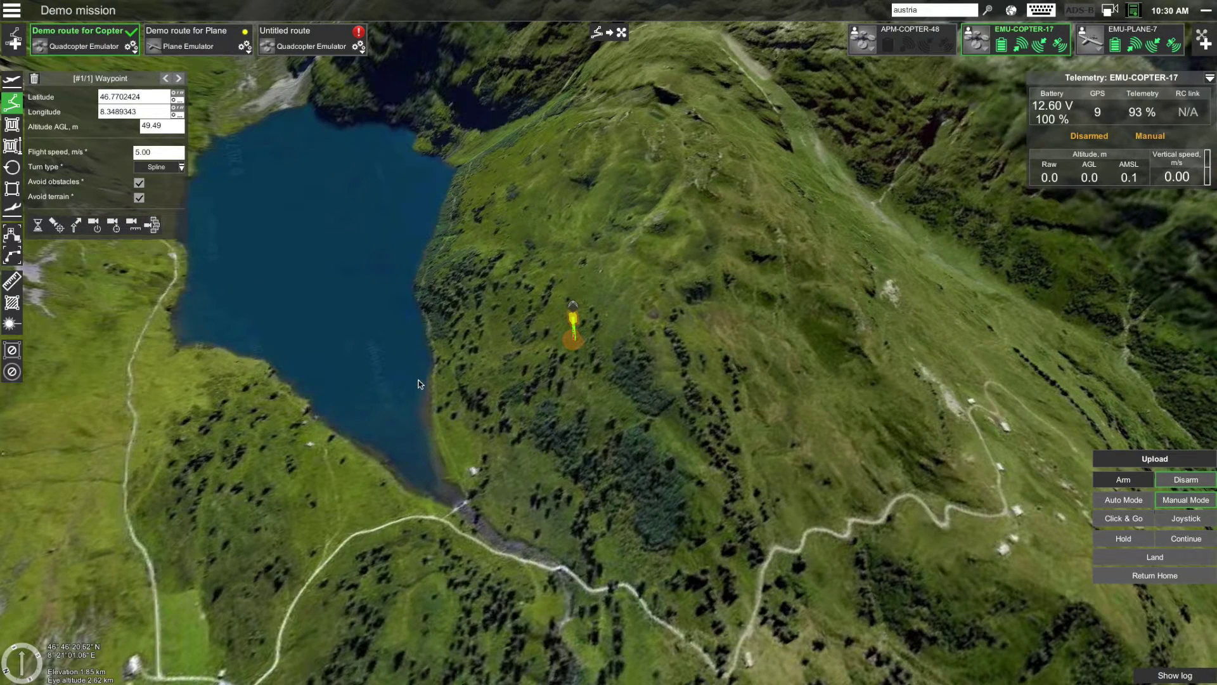
{"action": "left_click_drag", "start_coordinate": [463, 367], "coordinate": [468, 400]}
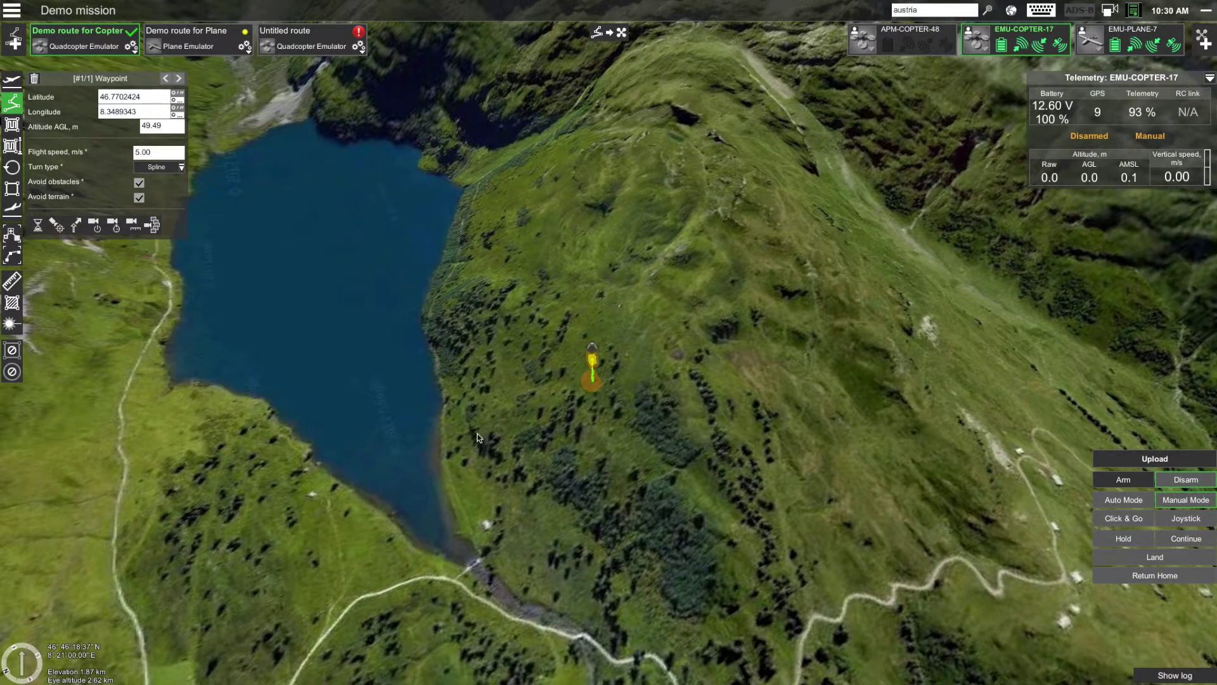
{"action": "left_click", "coordinate": [579, 445]}
{"action": "left_click", "coordinate": [559, 493]}
{"action": "left_click", "coordinate": [504, 570]}
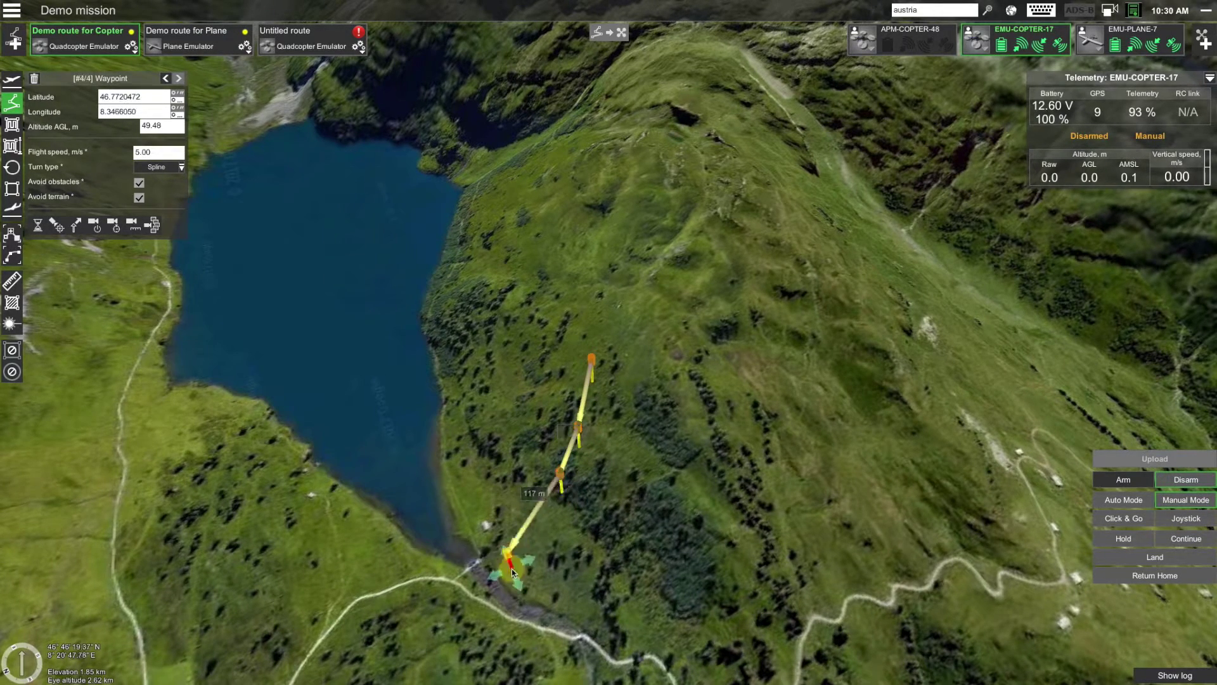
{"action": "left_click", "coordinate": [677, 504]}
{"action": "left_click_drag", "start_coordinate": [676, 513], "coordinate": [653, 494]}
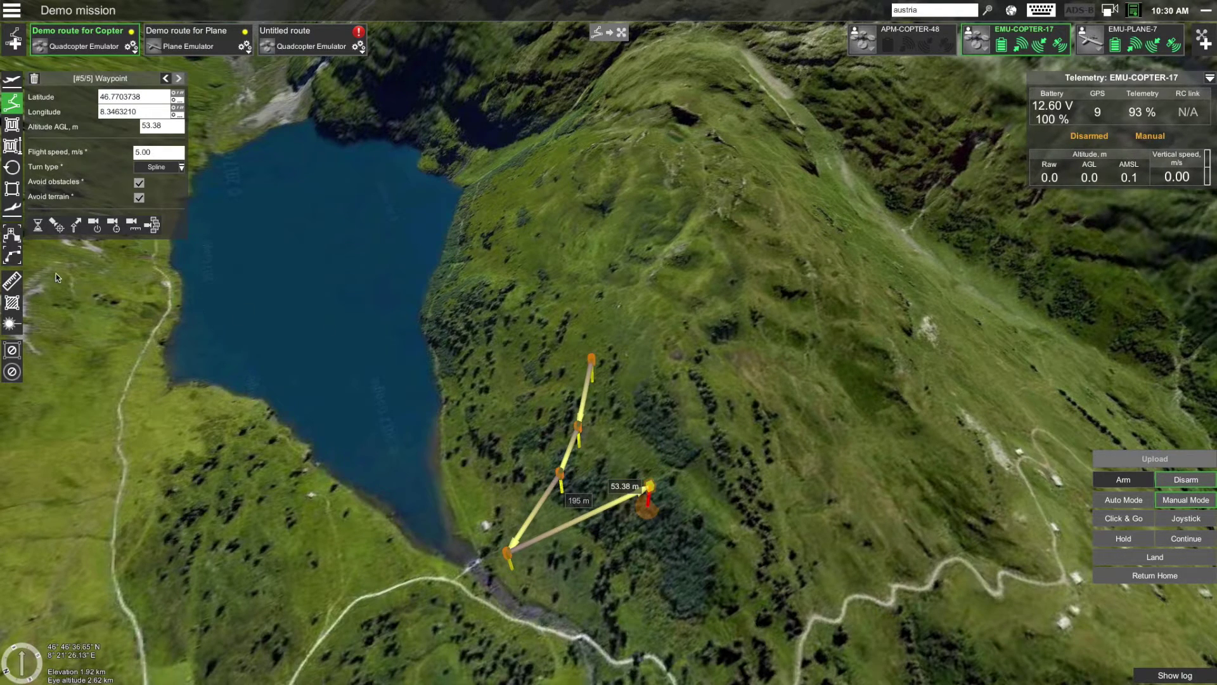
Insert a waypoint on the last leg, then sketch a freehand curve south of the route.
{"action": "left_click", "coordinate": [9, 235]}
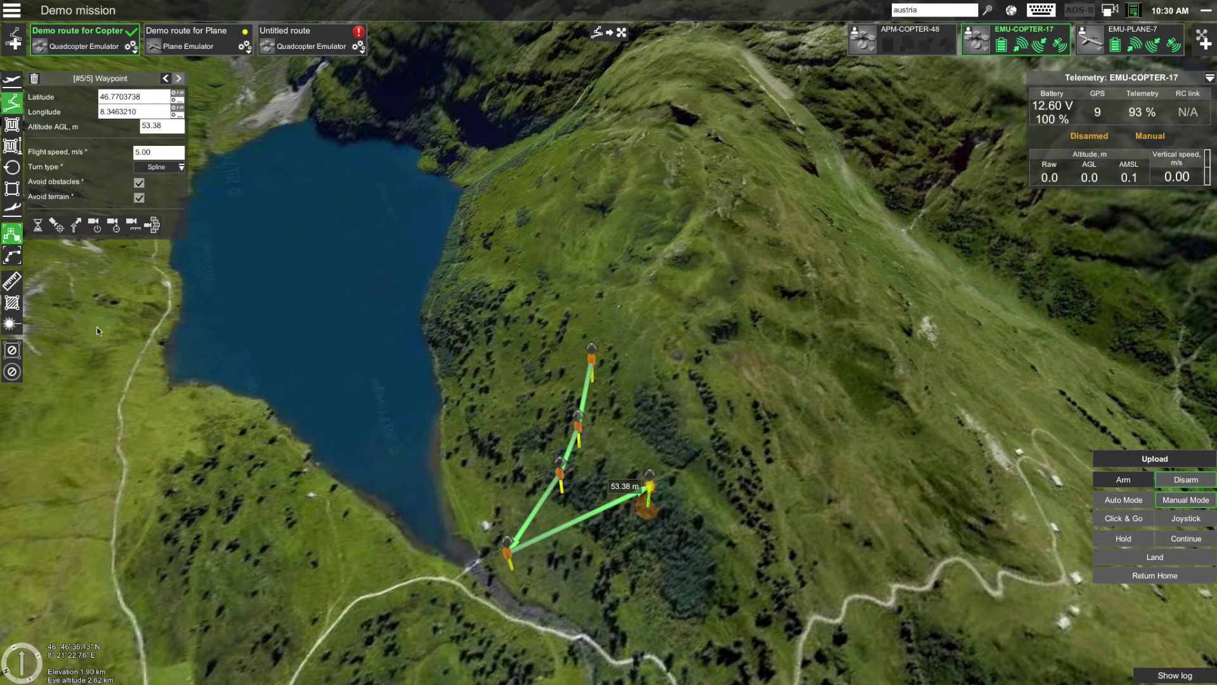
{"action": "left_click", "coordinate": [595, 568]}
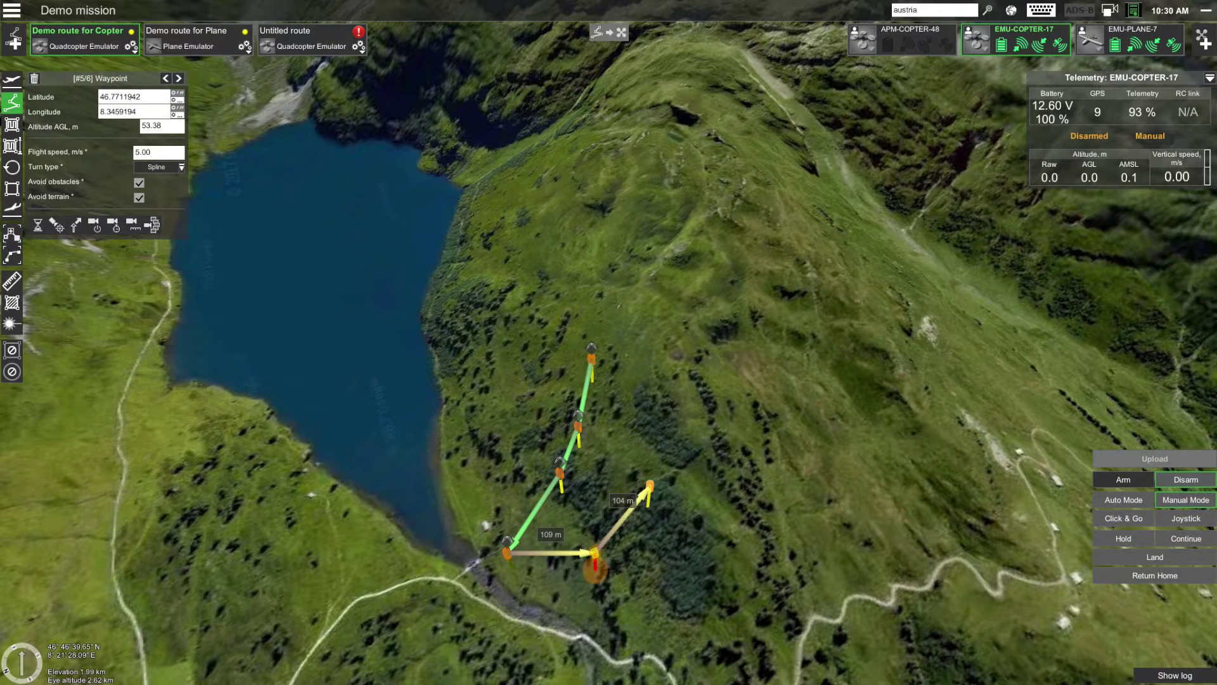
{"action": "left_click", "coordinate": [12, 256]}
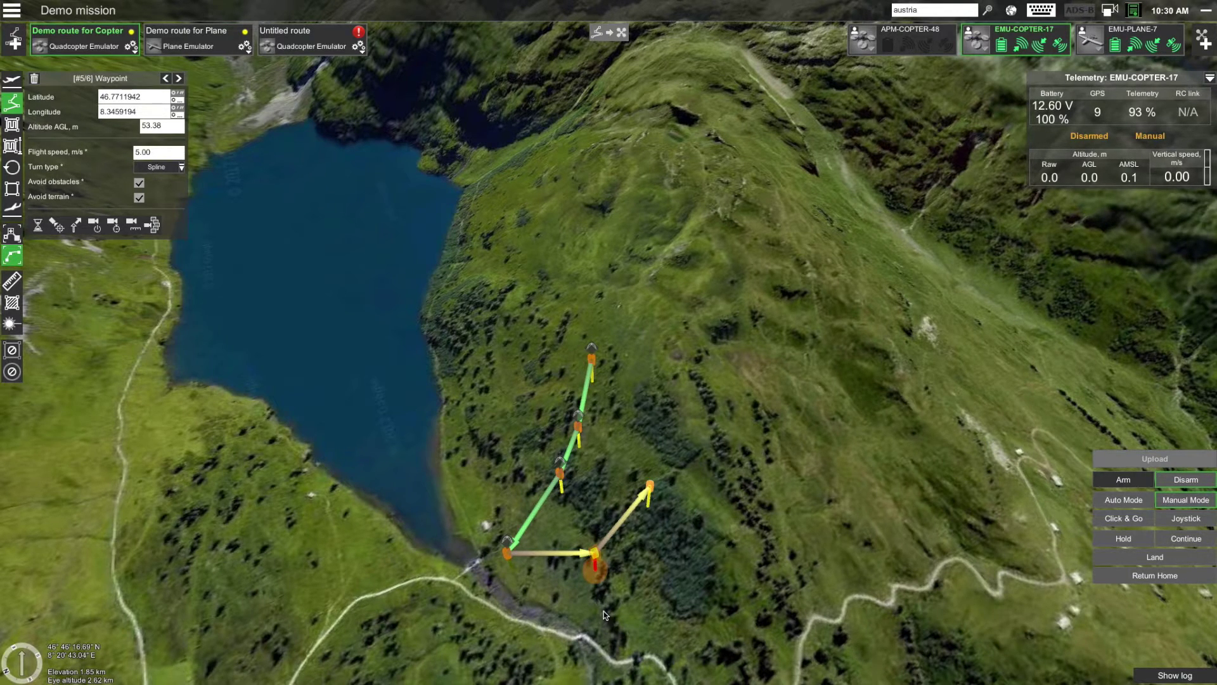
{"action": "mouse_move", "coordinate": [610, 611]}
{"action": "left_mouse_down"}
{"action": "mouse_move", "coordinate": [673, 622]}
{"action": "mouse_move", "coordinate": [685, 584]}
{"action": "left_mouse_up"}
{"action": "left_click_drag", "start_coordinate": [745, 544], "coordinate": [748, 548]}
Measure area along the west shore, calculate visibility from a point at 81.76 m, then clear it.
{"action": "left_click", "coordinate": [12, 279]}
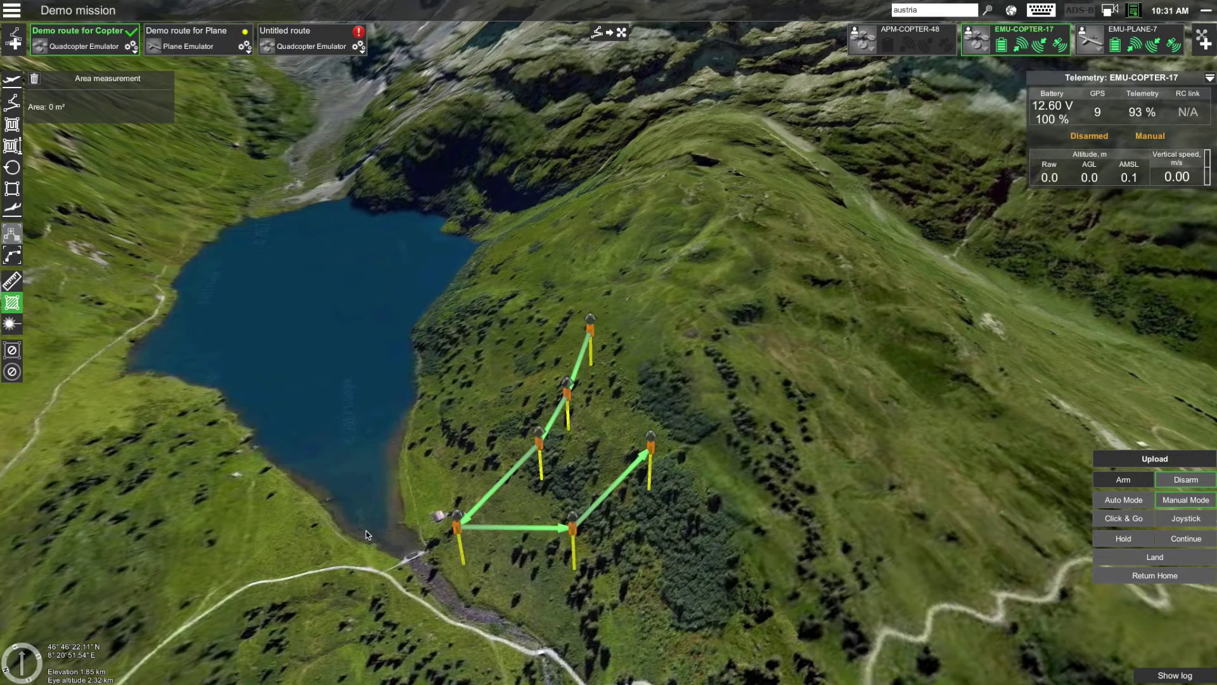
{"action": "mouse_move", "coordinate": [366, 530]}
{"action": "left_mouse_down"}
{"action": "mouse_move", "coordinate": [250, 421]}
{"action": "mouse_move", "coordinate": [144, 383]}
{"action": "mouse_move", "coordinate": [176, 290]}
{"action": "mouse_move", "coordinate": [226, 235]}
{"action": "mouse_move", "coordinate": [424, 189]}
{"action": "left_mouse_up"}
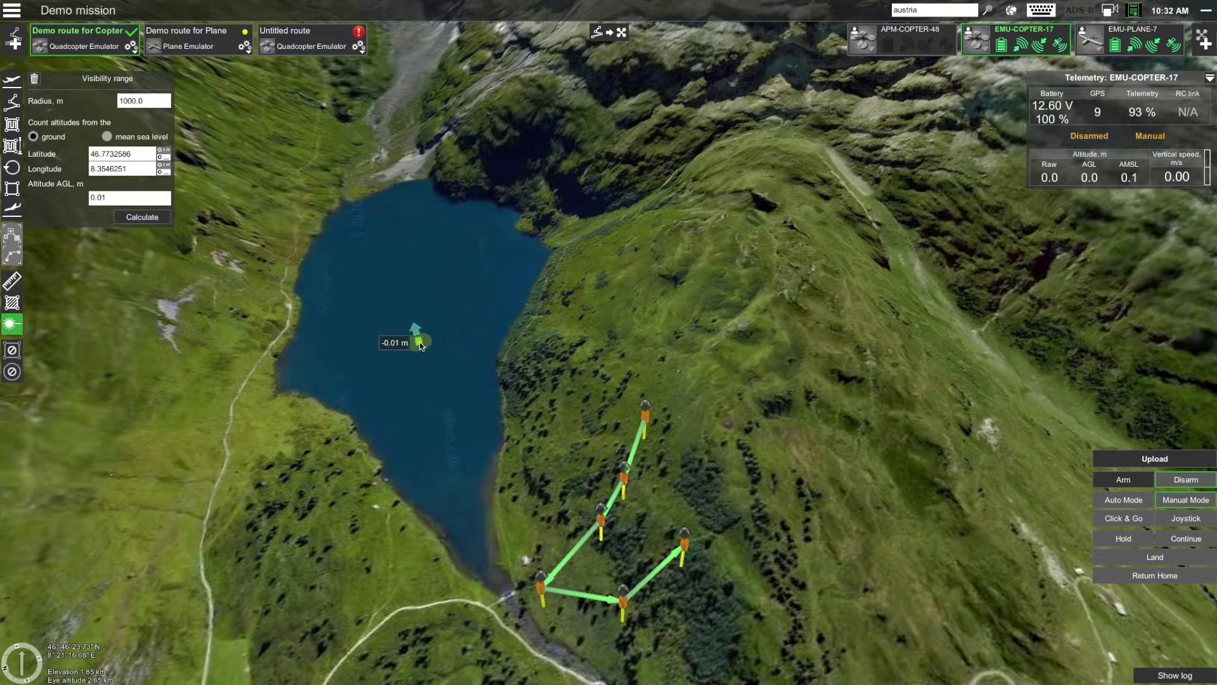
{"action": "left_click_drag", "start_coordinate": [420, 346], "coordinate": [417, 313]}
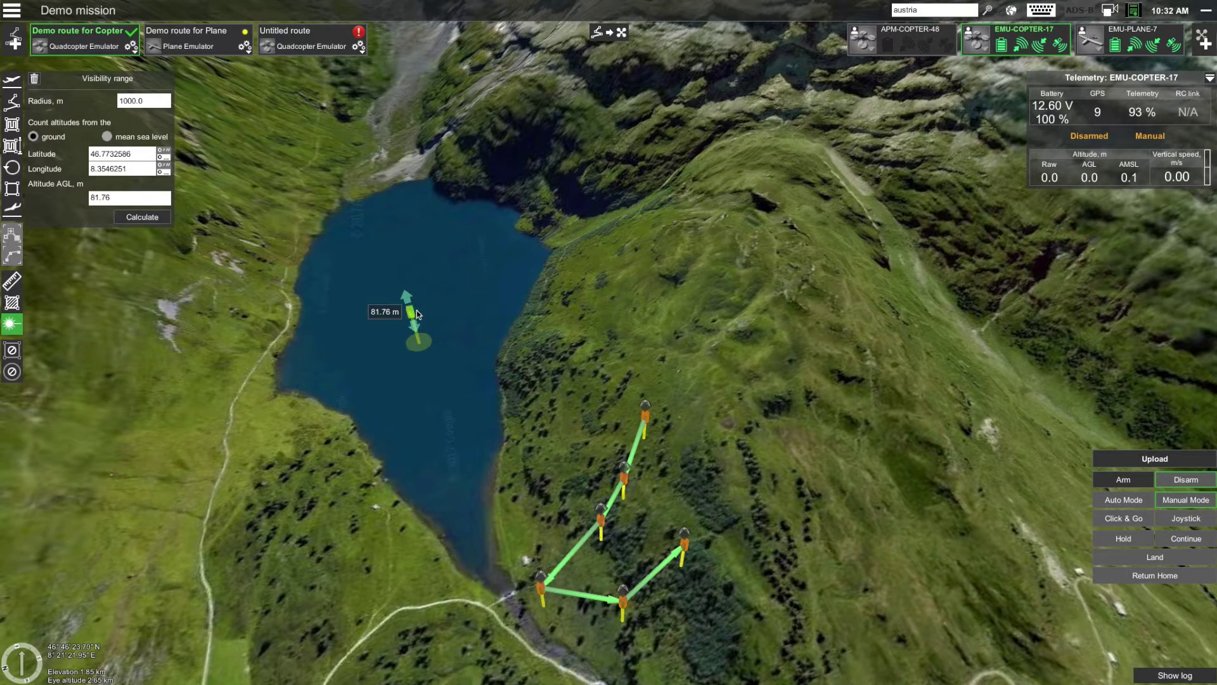
{"action": "left_click", "coordinate": [142, 217]}
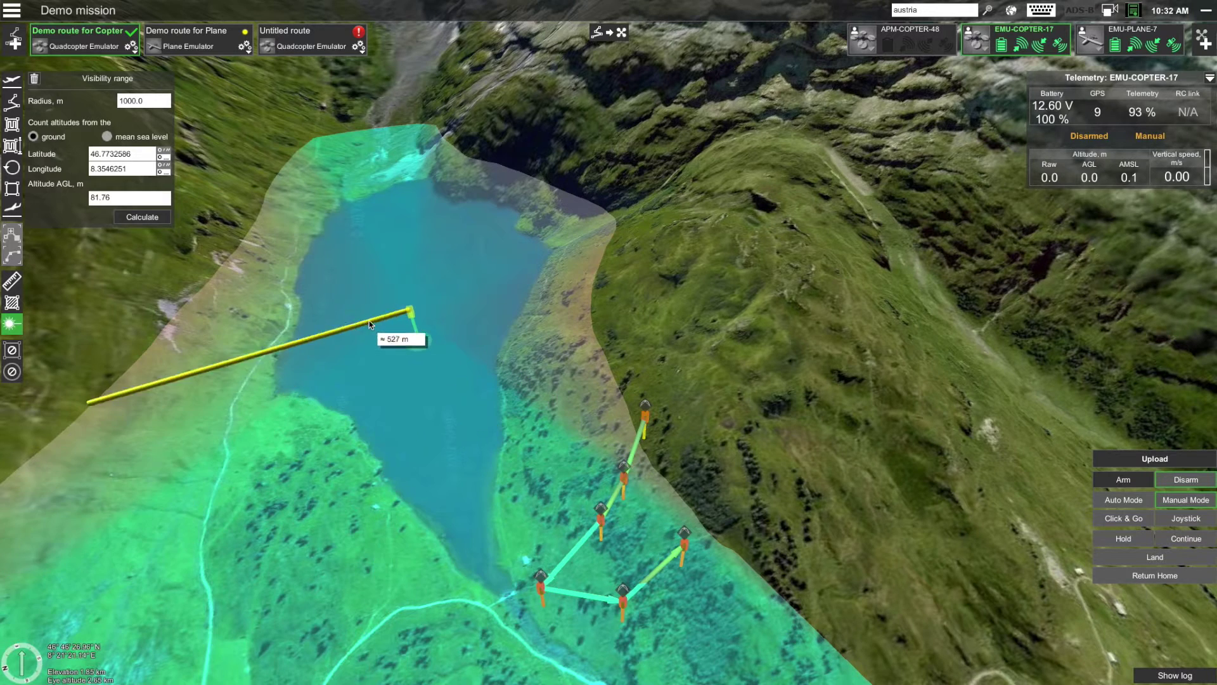
{"action": "key", "text": "Escape"}
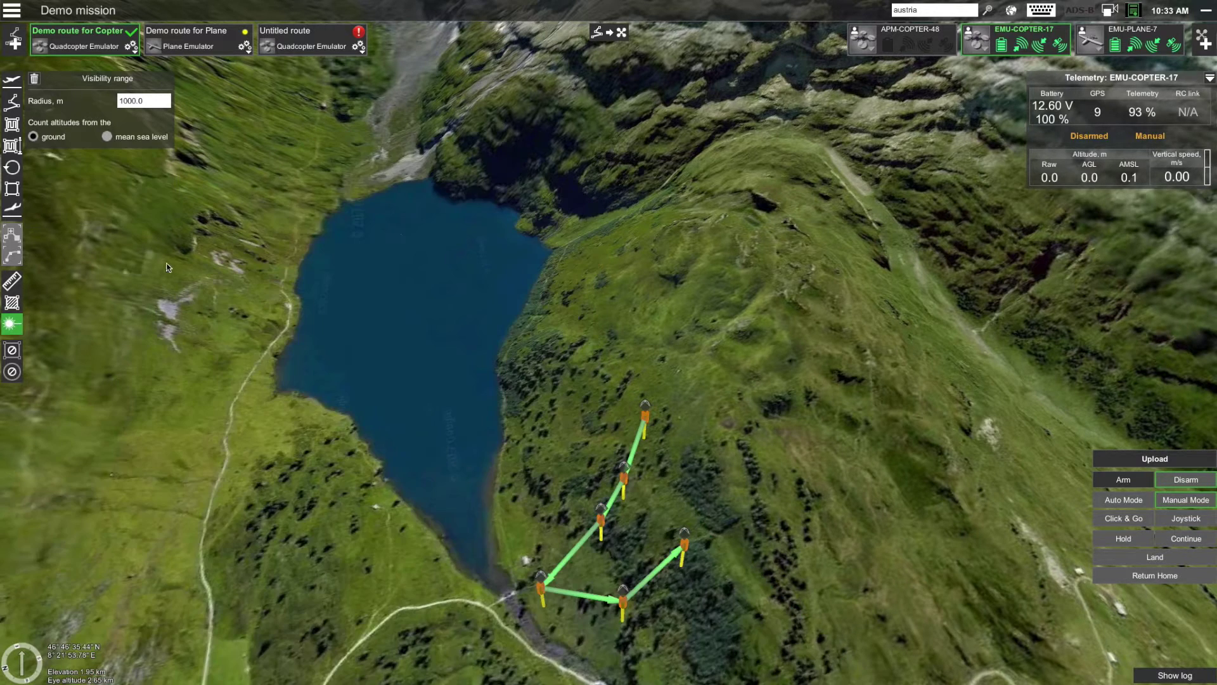
Outline an eleven-vertex prism no-fly zone around the lake, delete it, and select No fly zone: Cone.
{"action": "left_click", "coordinate": [12, 349]}
{"action": "left_click", "coordinate": [326, 519]}
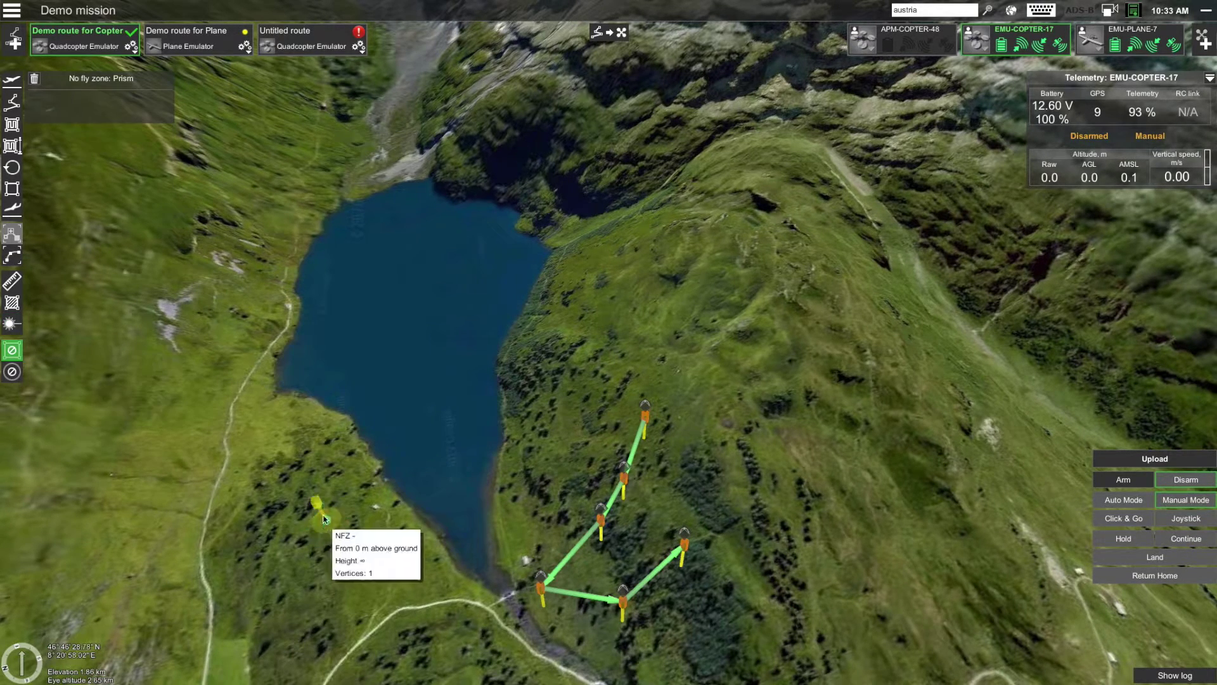
{"action": "left_click", "coordinate": [289, 446]}
{"action": "left_click", "coordinate": [298, 378]}
{"action": "left_click", "coordinate": [349, 370]}
{"action": "left_click", "coordinate": [398, 384]}
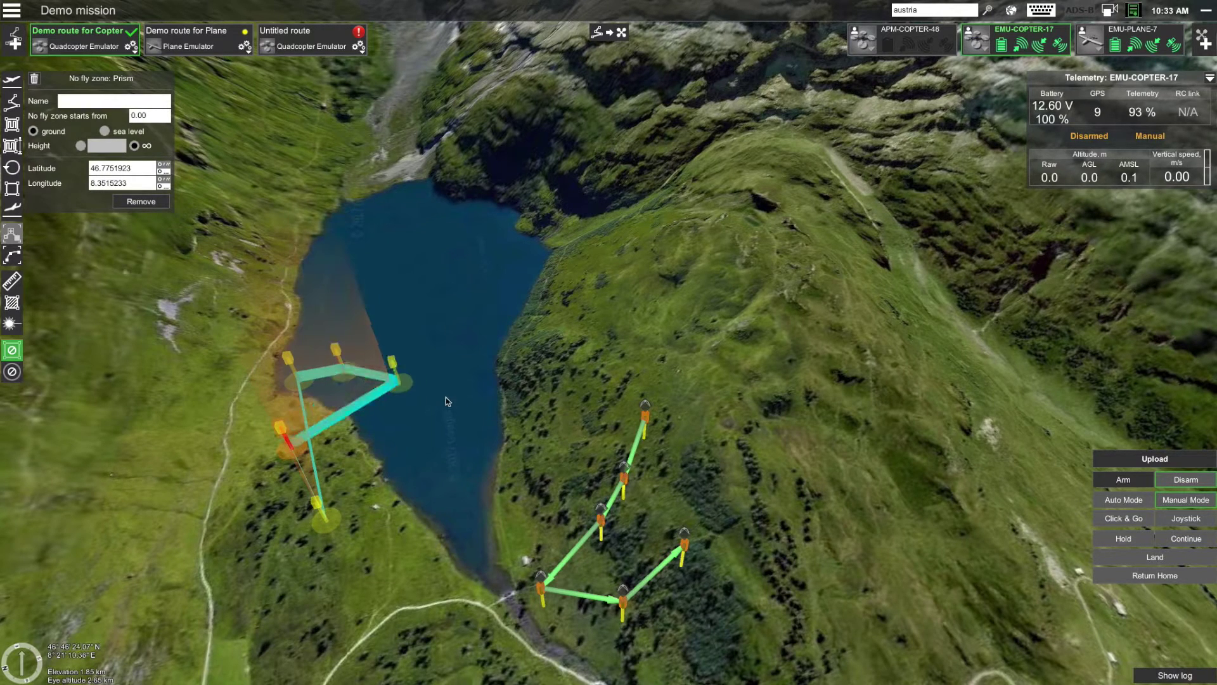
{"action": "left_click", "coordinate": [446, 396]}
{"action": "left_click", "coordinate": [488, 452]}
{"action": "left_click", "coordinate": [478, 506]}
{"action": "left_click", "coordinate": [450, 537]}
{"action": "left_click", "coordinate": [379, 548]}
{"action": "left_click", "coordinate": [347, 545]}
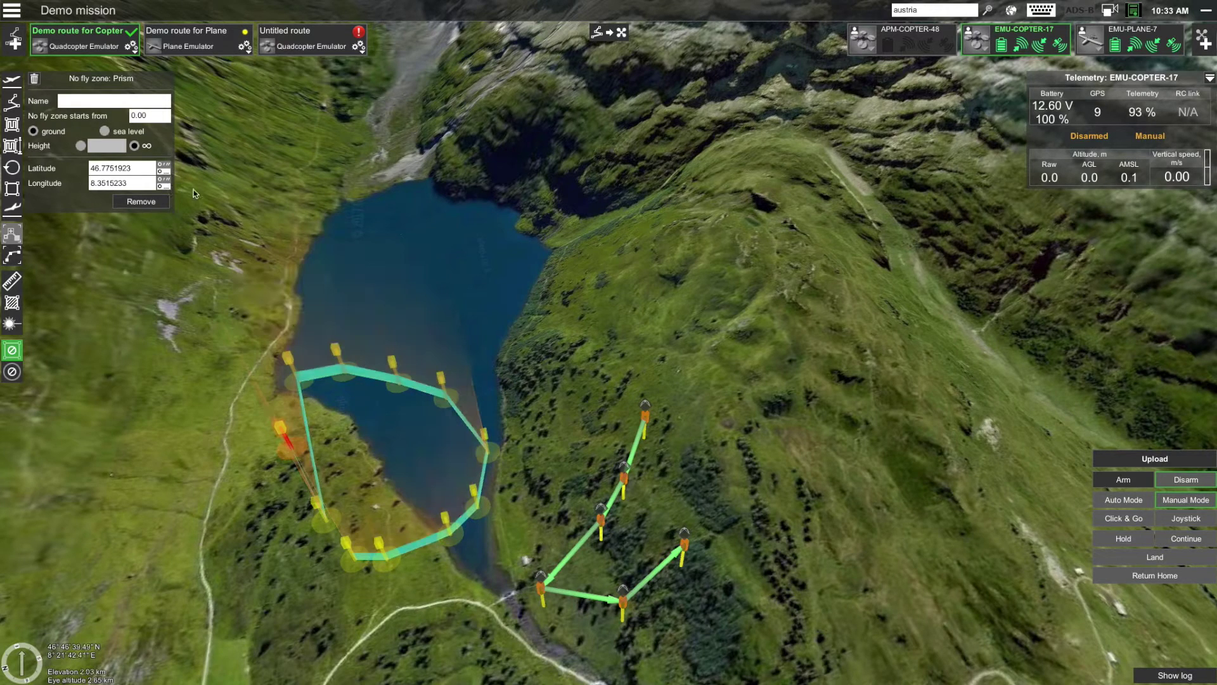
{"action": "left_click", "coordinate": [35, 78]}
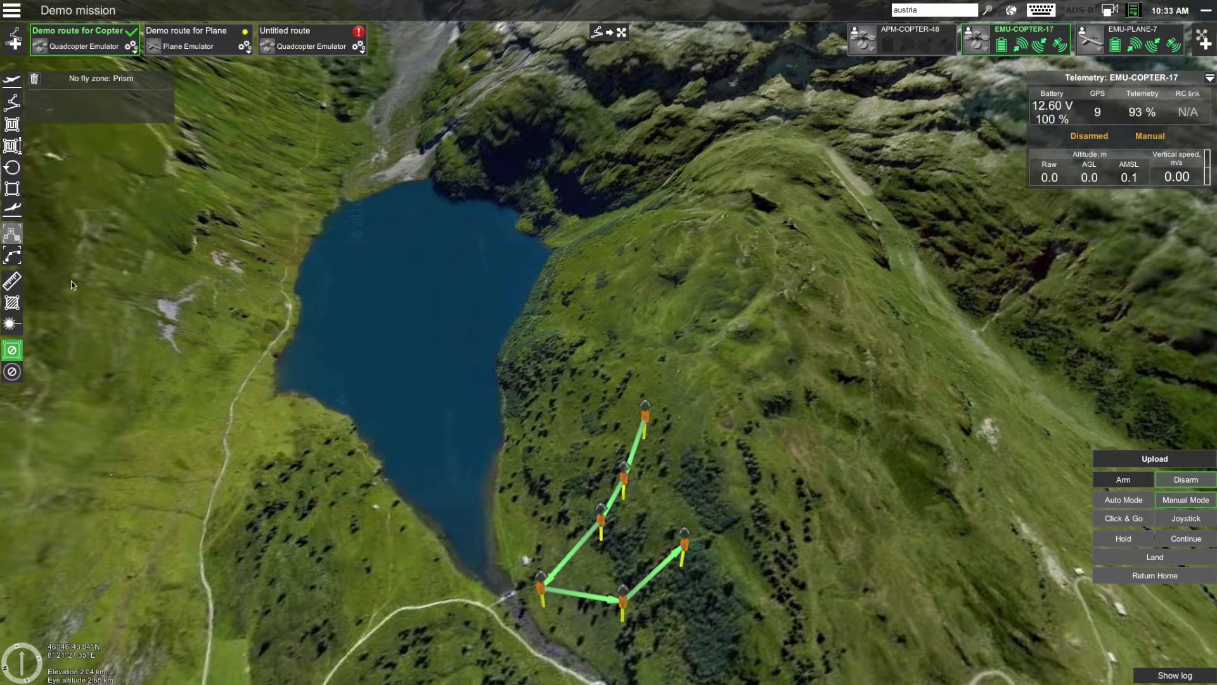
{"action": "left_click", "coordinate": [11, 372]}
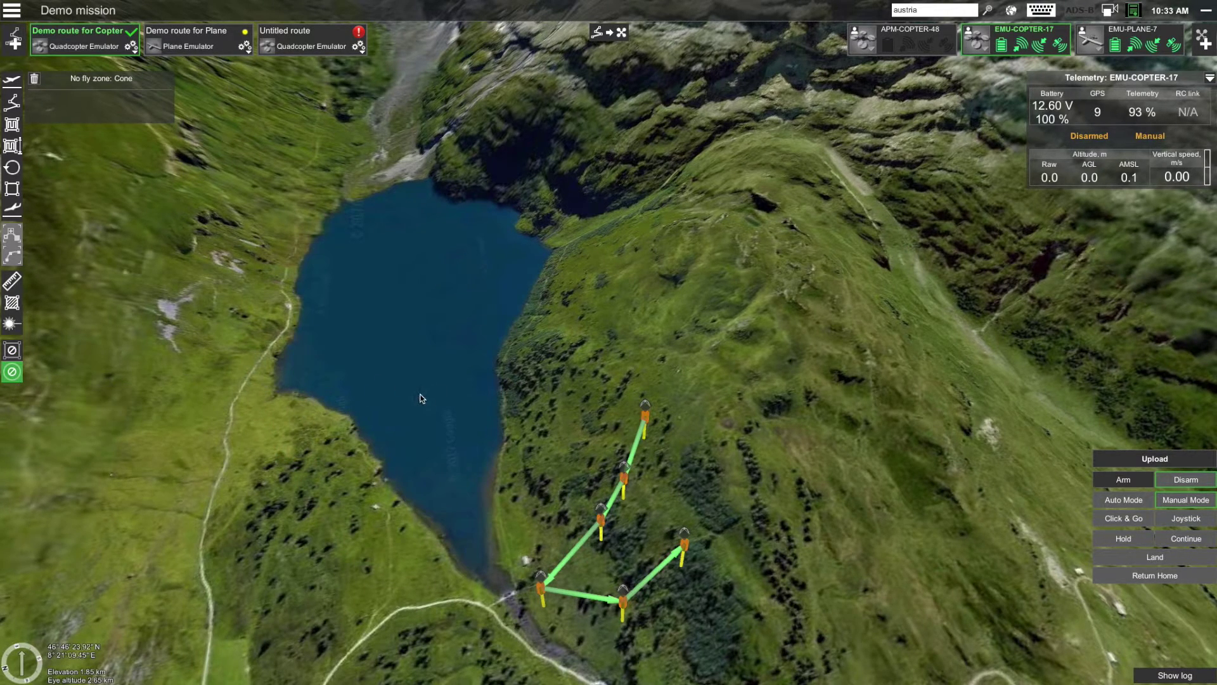
Select the APM-COPTER-48 vehicle card and open its options menu.
{"action": "left_click", "coordinate": [421, 389]}
{"action": "left_click", "coordinate": [870, 55]}
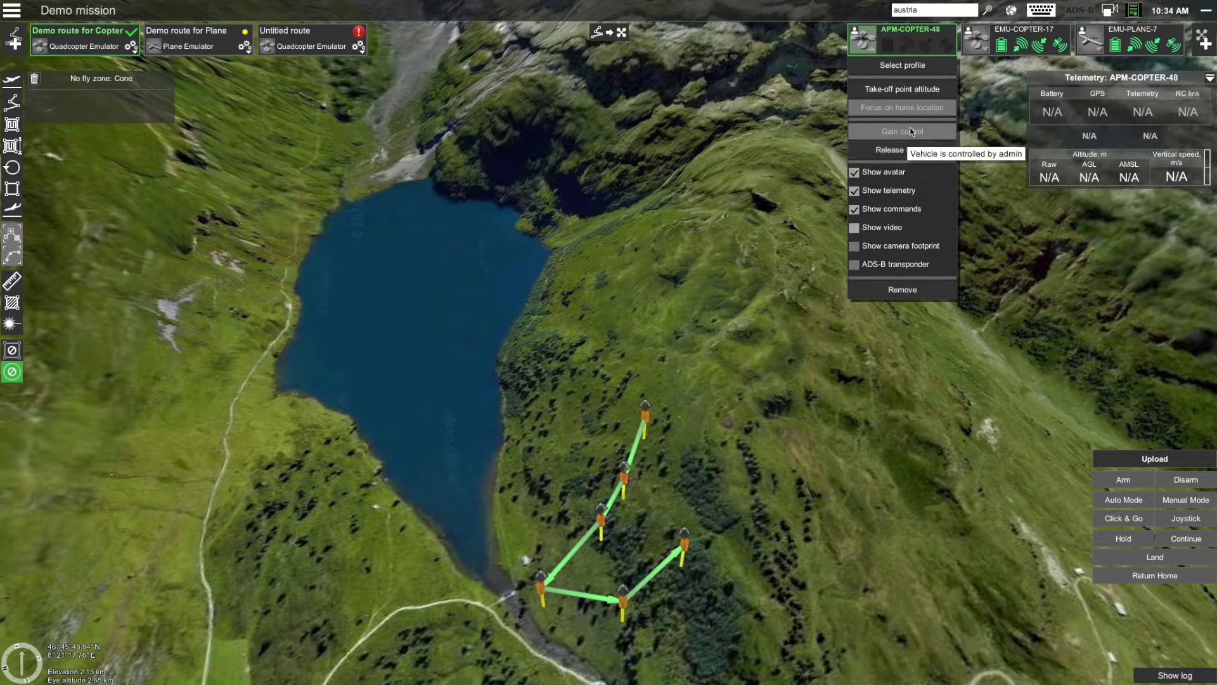
Remove APM-COPTER-48 from the mission, add it back, then activate EMU-COPTER-17.
{"action": "left_click", "coordinate": [868, 51]}
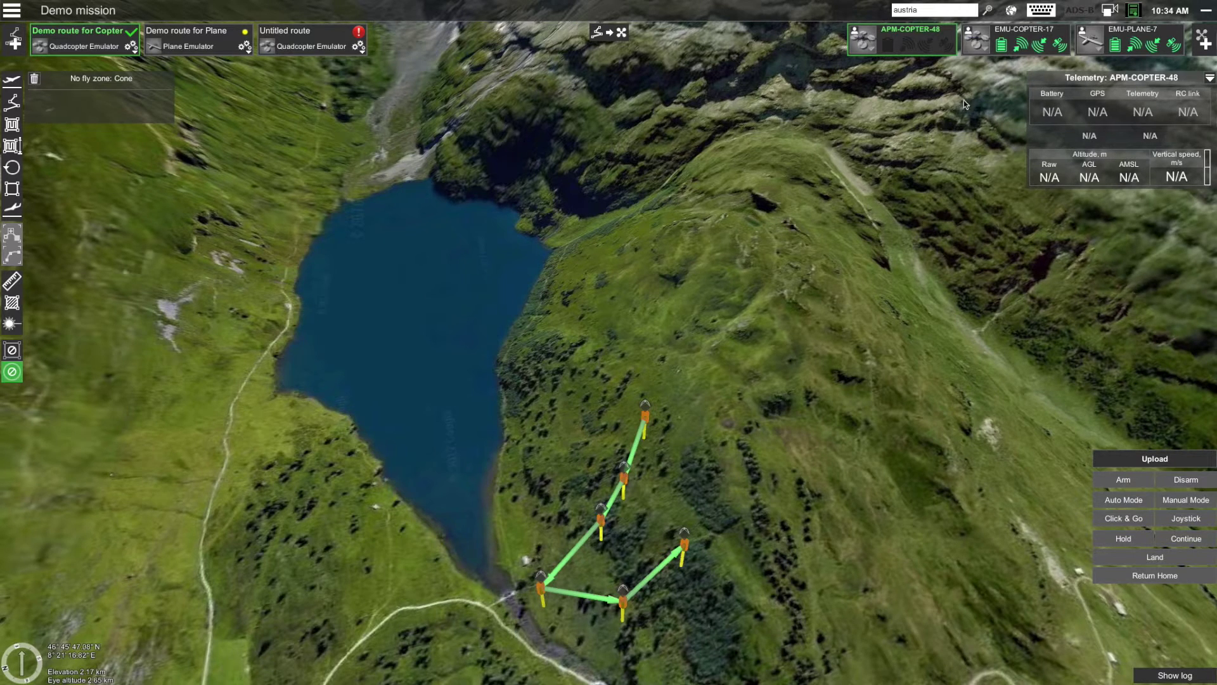
{"action": "left_click", "coordinate": [868, 55]}
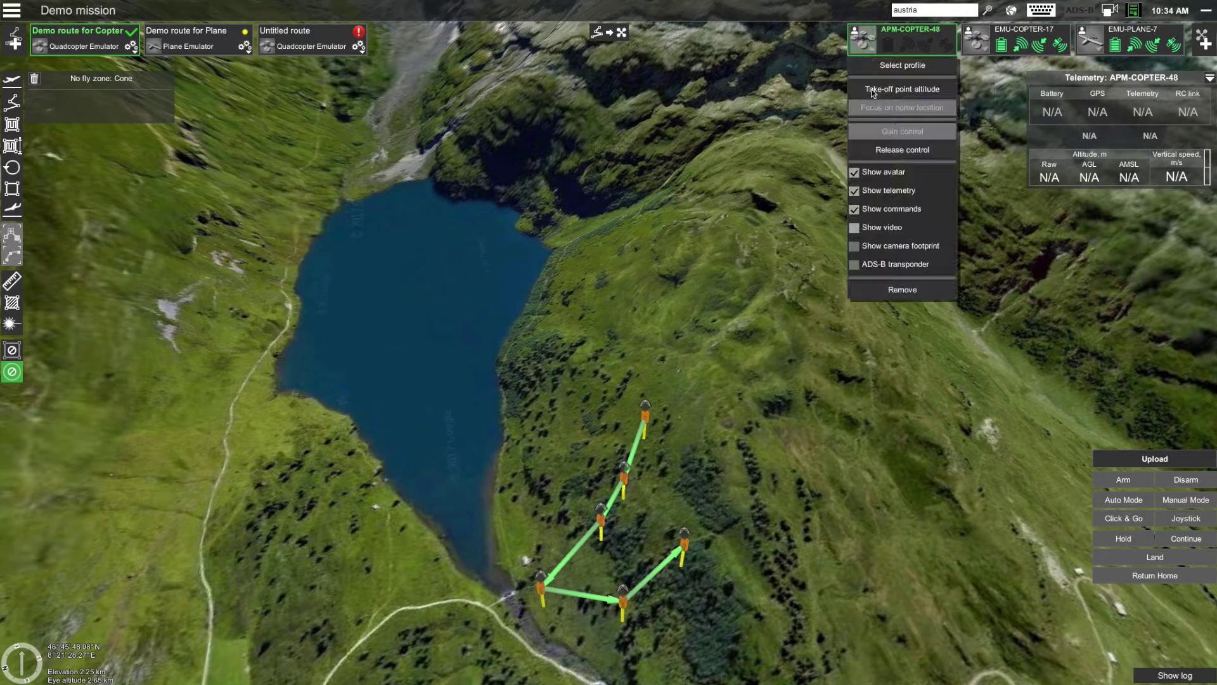
{"action": "left_click", "coordinate": [894, 295]}
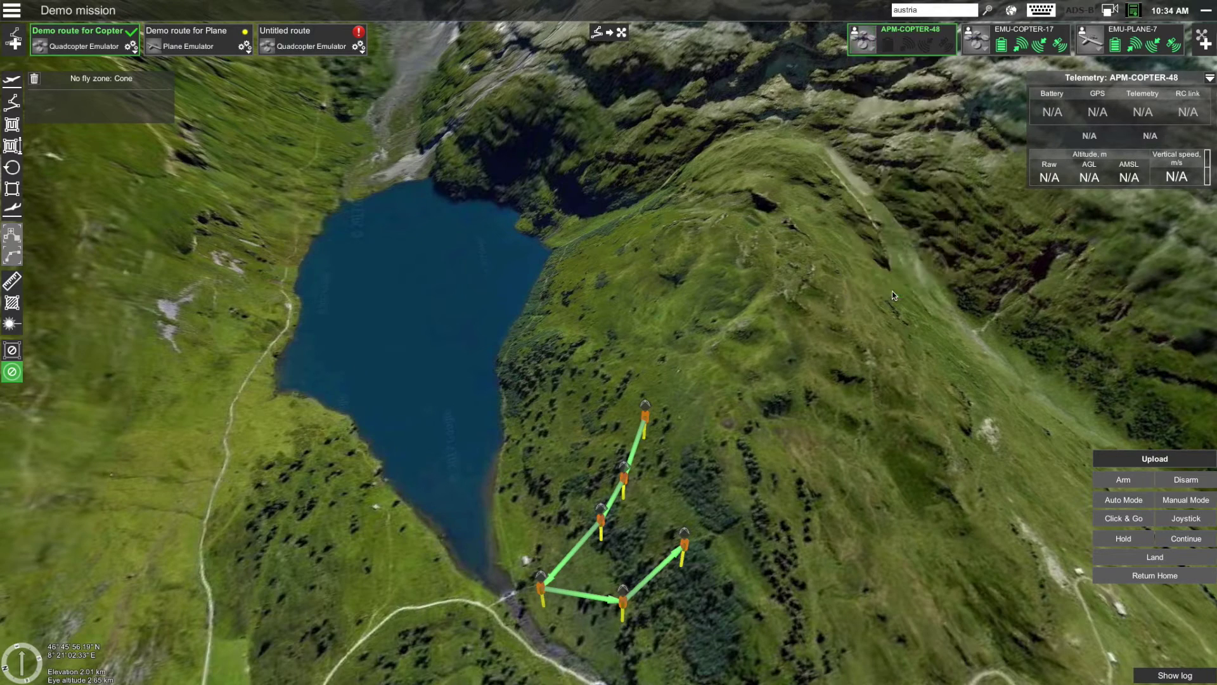
{"action": "left_click", "coordinate": [1203, 39]}
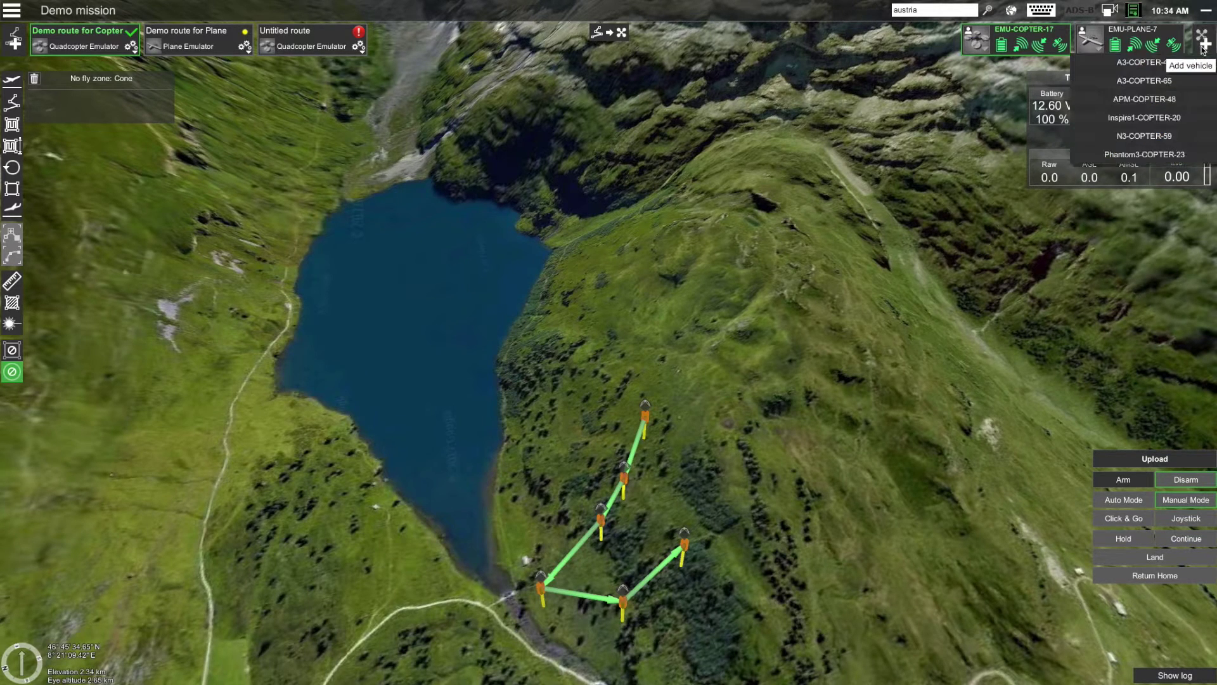
{"action": "left_click", "coordinate": [1154, 103]}
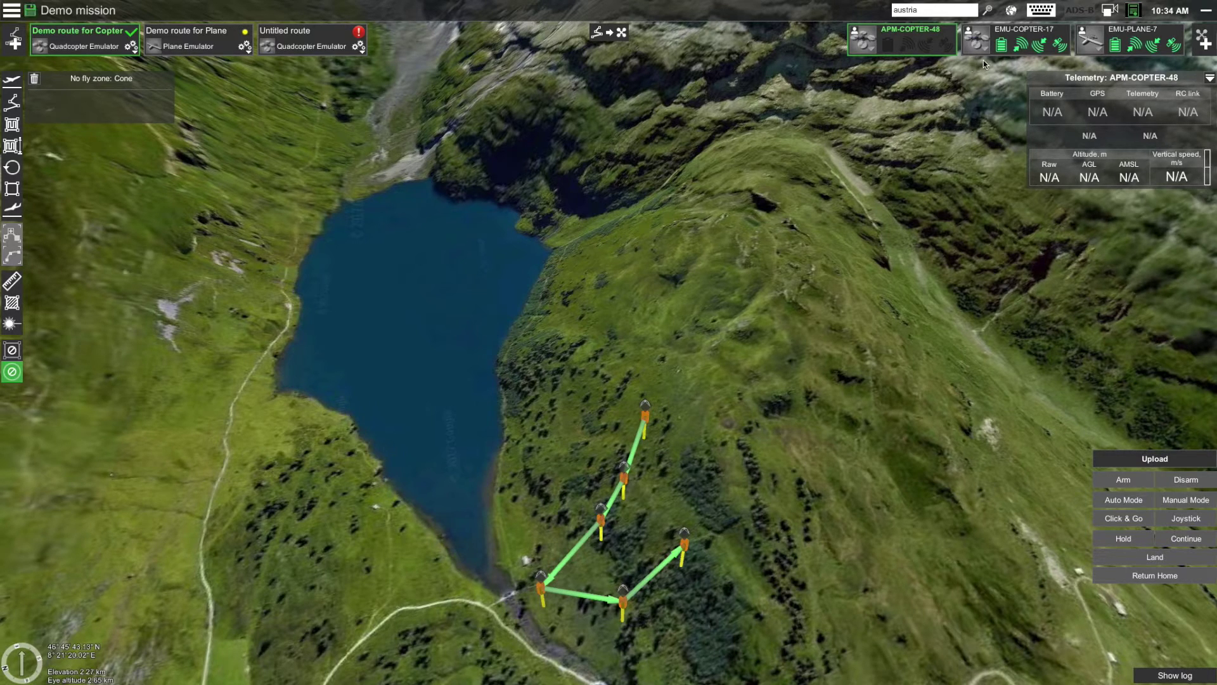
{"action": "left_click", "coordinate": [1015, 33]}
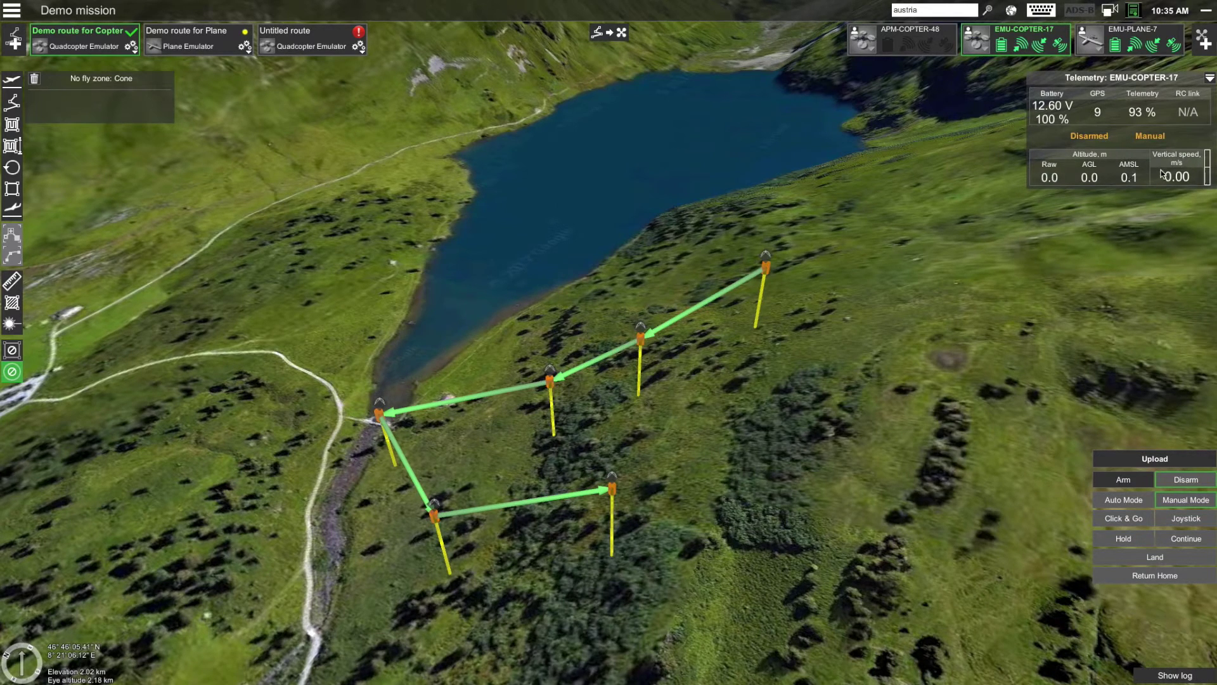
Expand EMU-COPTER-17's full telemetry details and briefly show, then hide, the mission log.
{"action": "left_click", "coordinate": [1209, 77]}
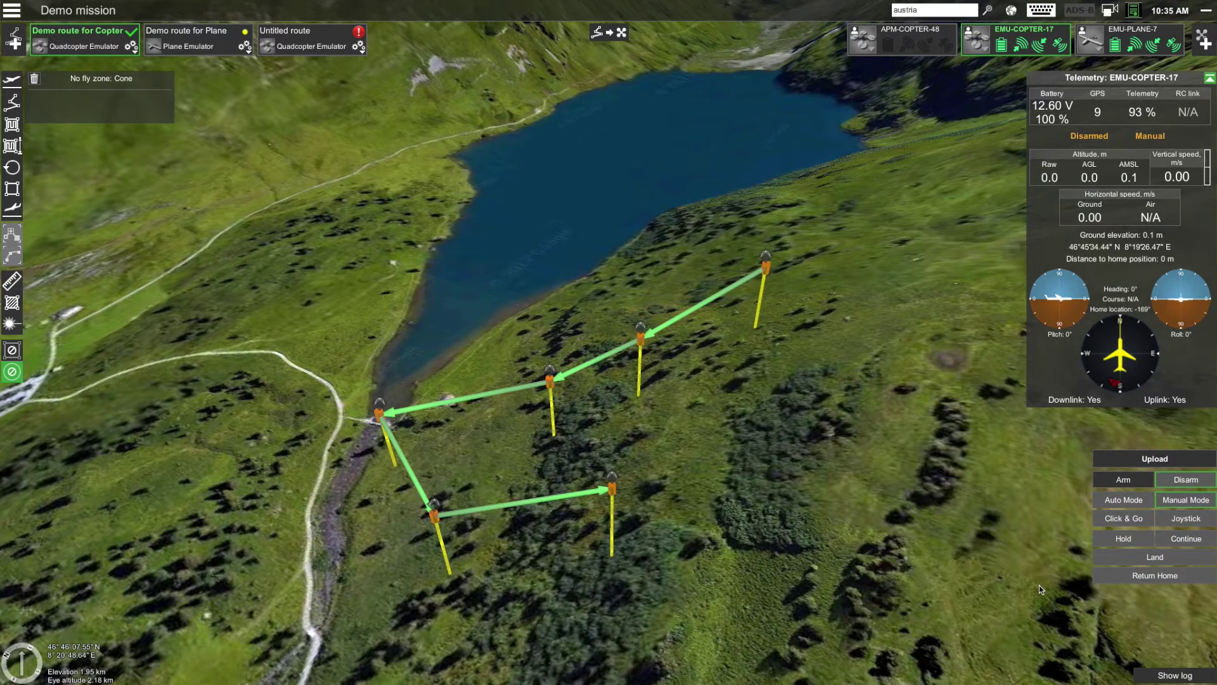
{"action": "left_click", "coordinate": [1148, 676]}
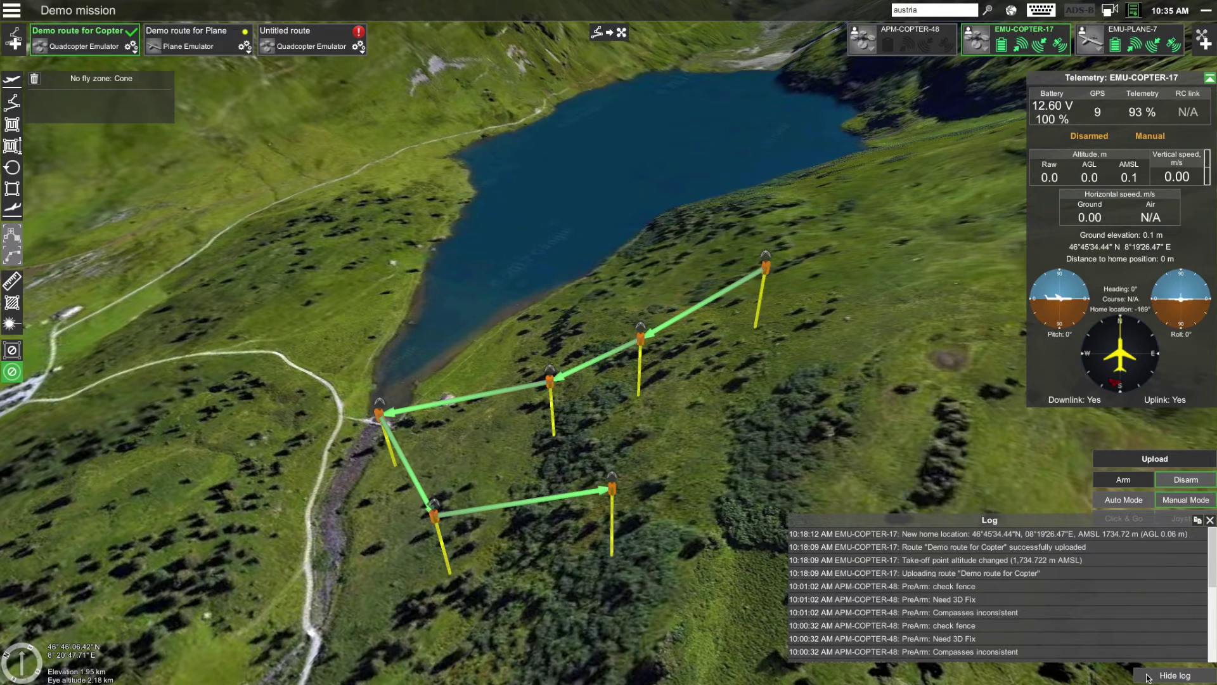
{"action": "left_click", "coordinate": [1149, 675]}
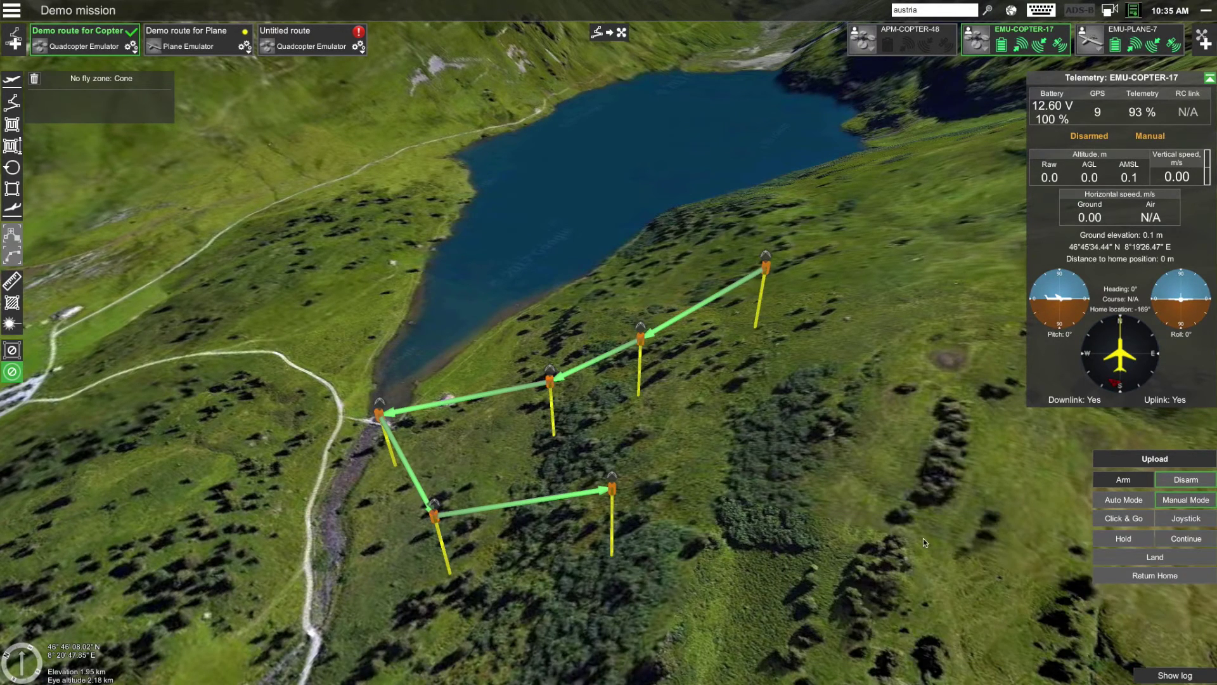